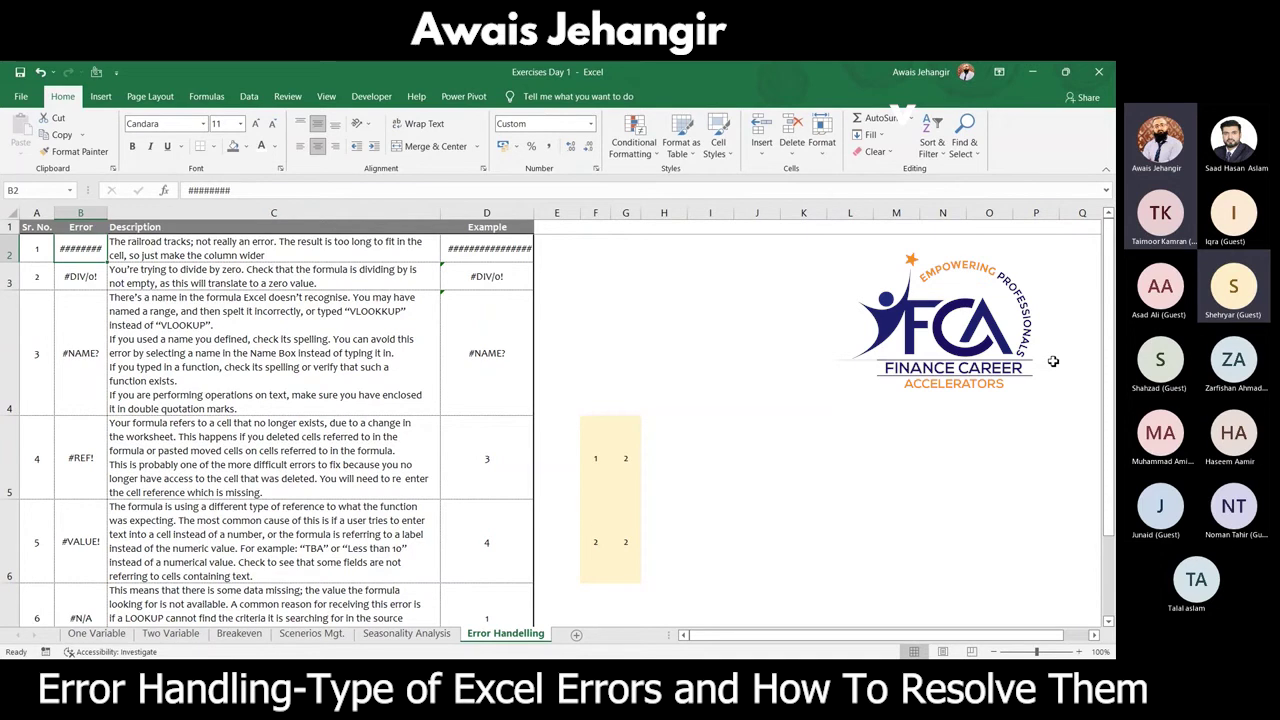
# Step: Review the listed error types and the circular reference examples below them, returning to the first error in B2
pyautogui.hotkey('ctrl', 'Down')
pyautogui.hotkey('ctrl', 'Down')
pyautogui.hotkey('ctrl', 'Down')
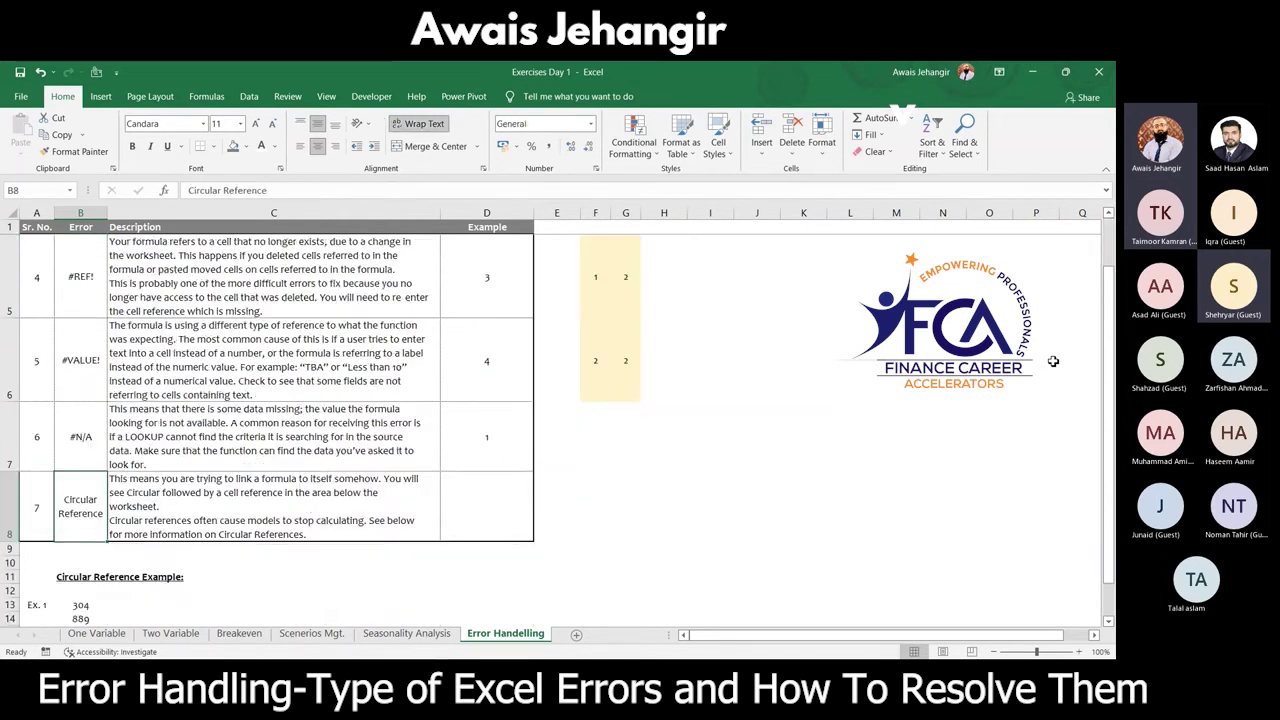
pyautogui.hotkey('ctrl', 'Down')
pyautogui.hotkey('ctrl', 'Down')
pyautogui.hotkey('ctrl', 'Down')
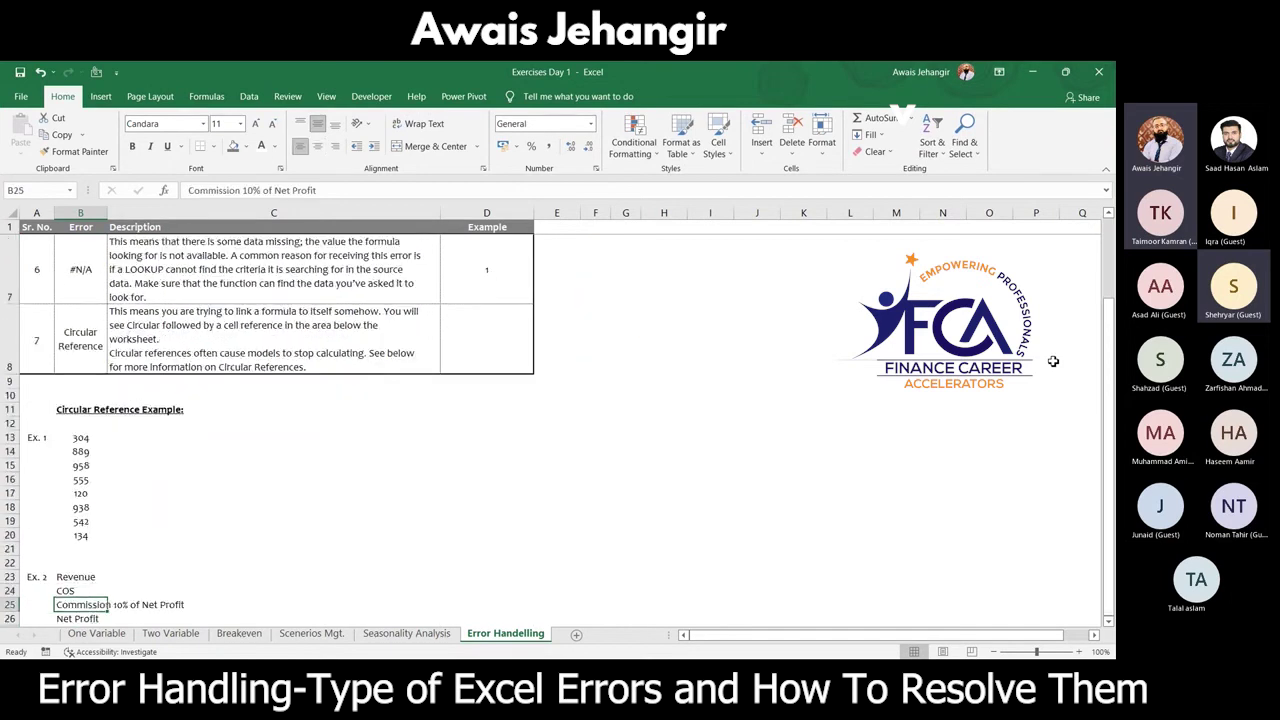
pyautogui.press('Up')
pyautogui.press('Up')
pyautogui.press('Up')
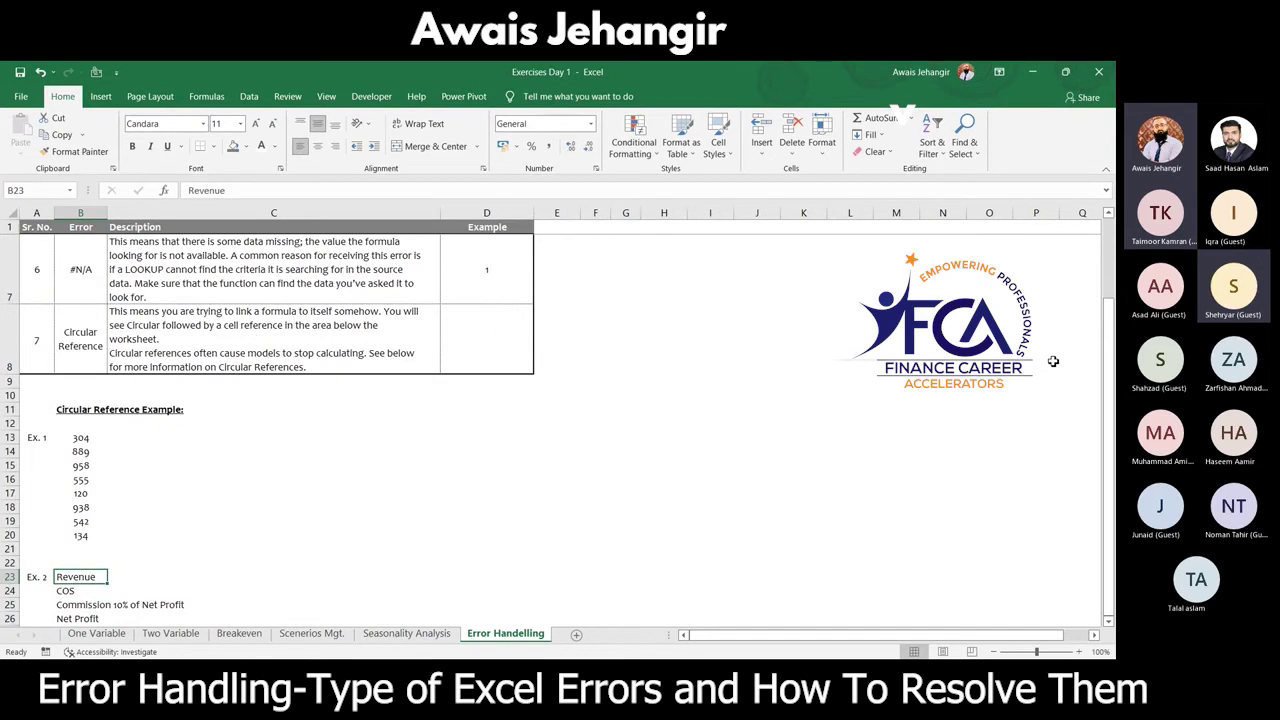
pyautogui.press('Up')
pyautogui.press('Up')
pyautogui.press('Up')
pyautogui.press('Up')
pyautogui.press('Up')
pyautogui.press('Up')
pyautogui.press('Up')
pyautogui.press('Up')
pyautogui.press('Up')
pyautogui.press('Up')
pyautogui.press('Up')
pyautogui.press('Up')
pyautogui.press('Up')
pyautogui.press('Up')
pyautogui.press('Up')
pyautogui.press('Up')
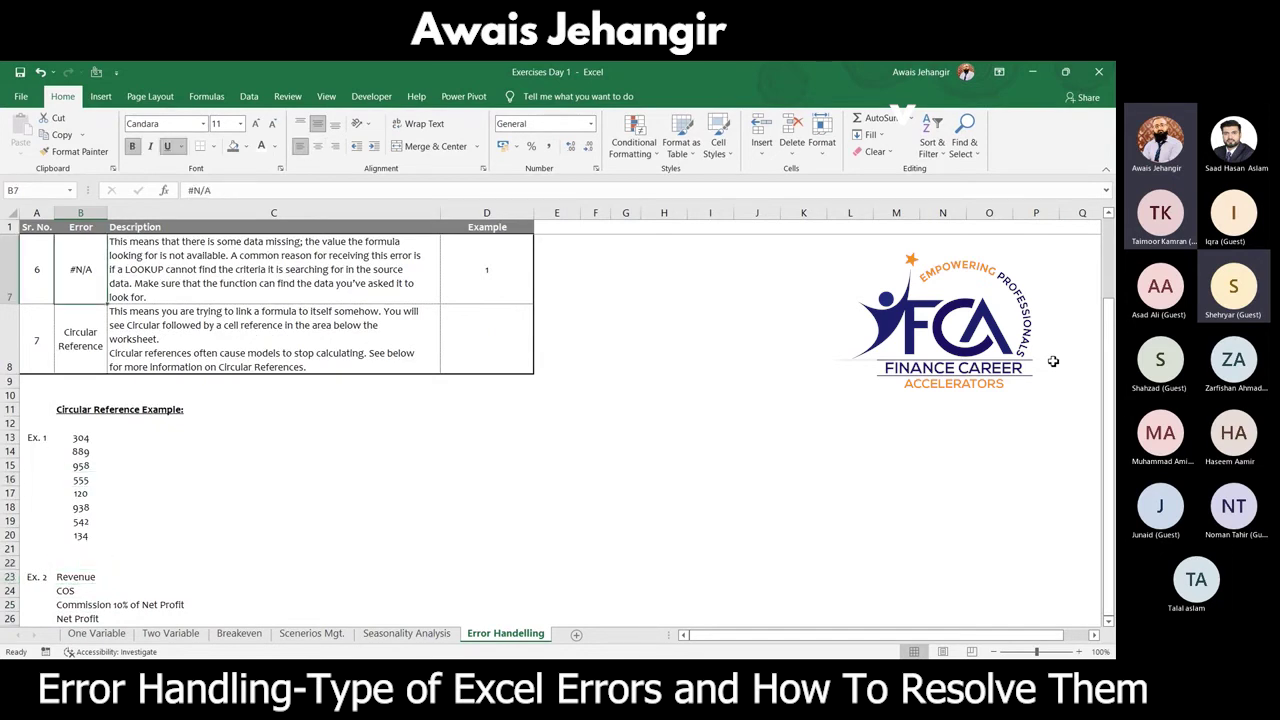
pyautogui.press('Up')
pyautogui.press('Up')
pyautogui.press('Up')
pyautogui.press('Up')
pyautogui.press('Up')
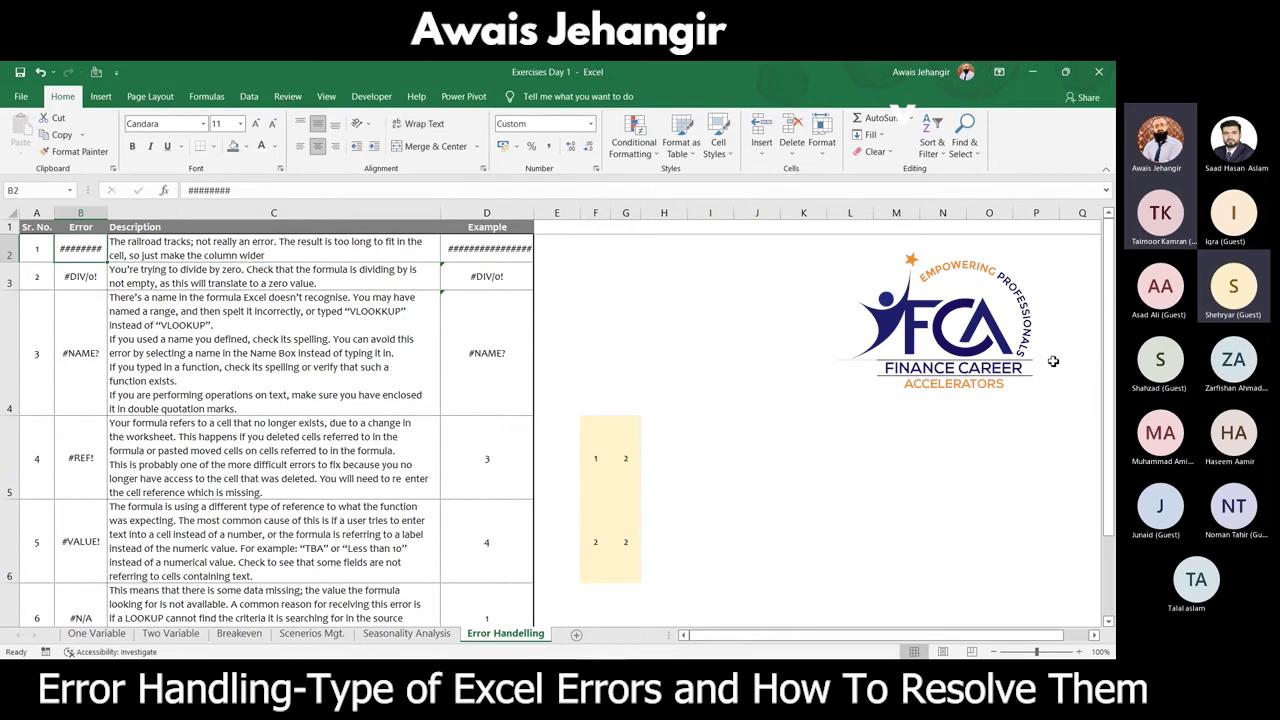
# Step: Autofit the width of the Example column so the long number in D2 fits
pyautogui.press('Right')
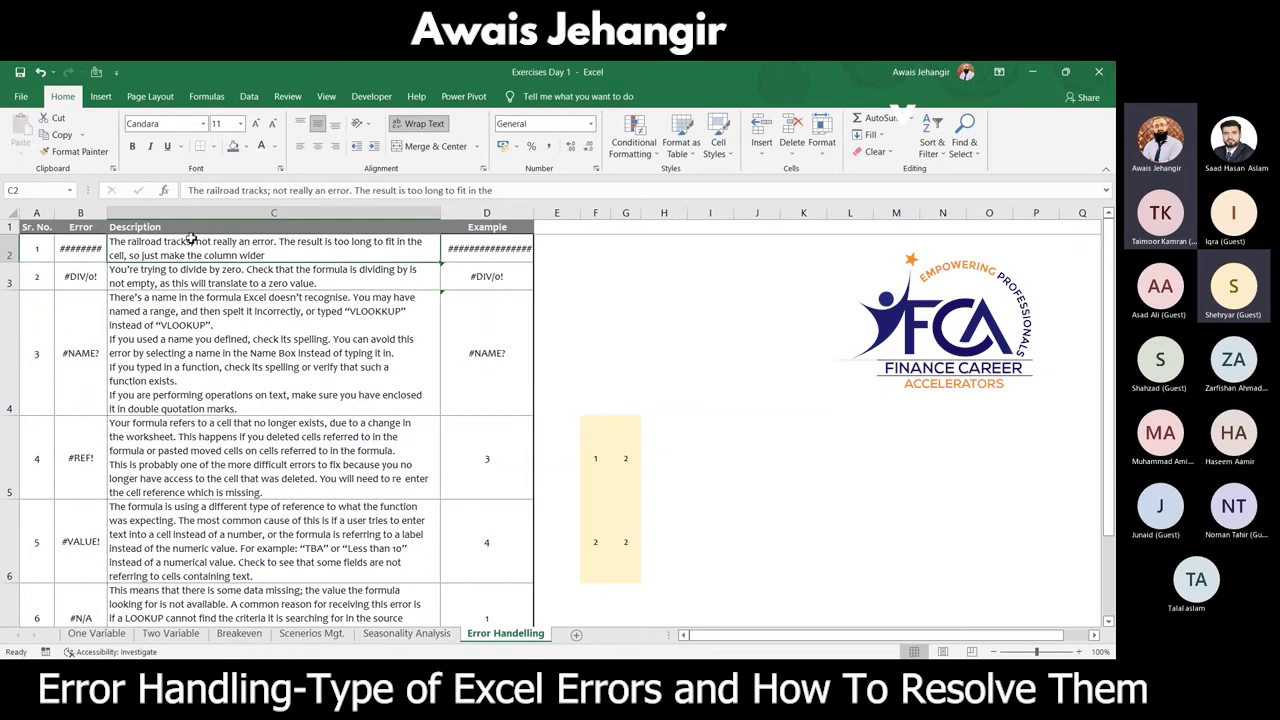
pyautogui.click(89, 244)
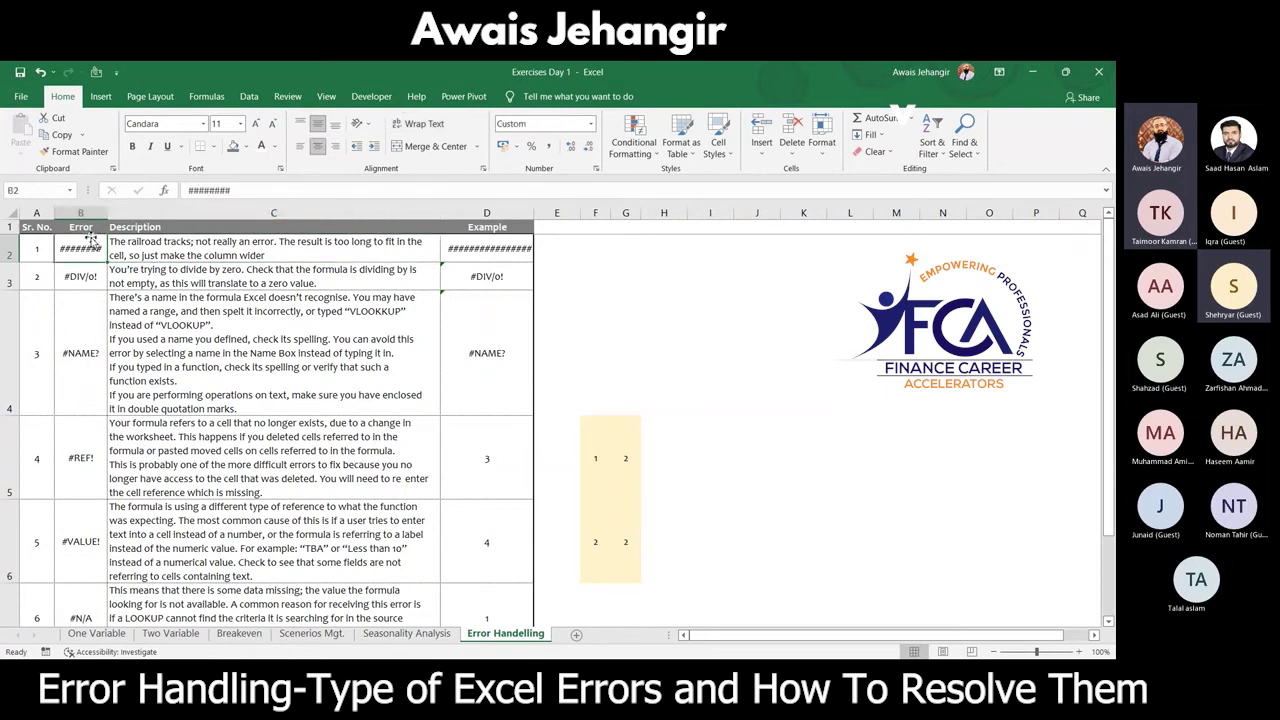
pyautogui.doubleClick(536, 212)
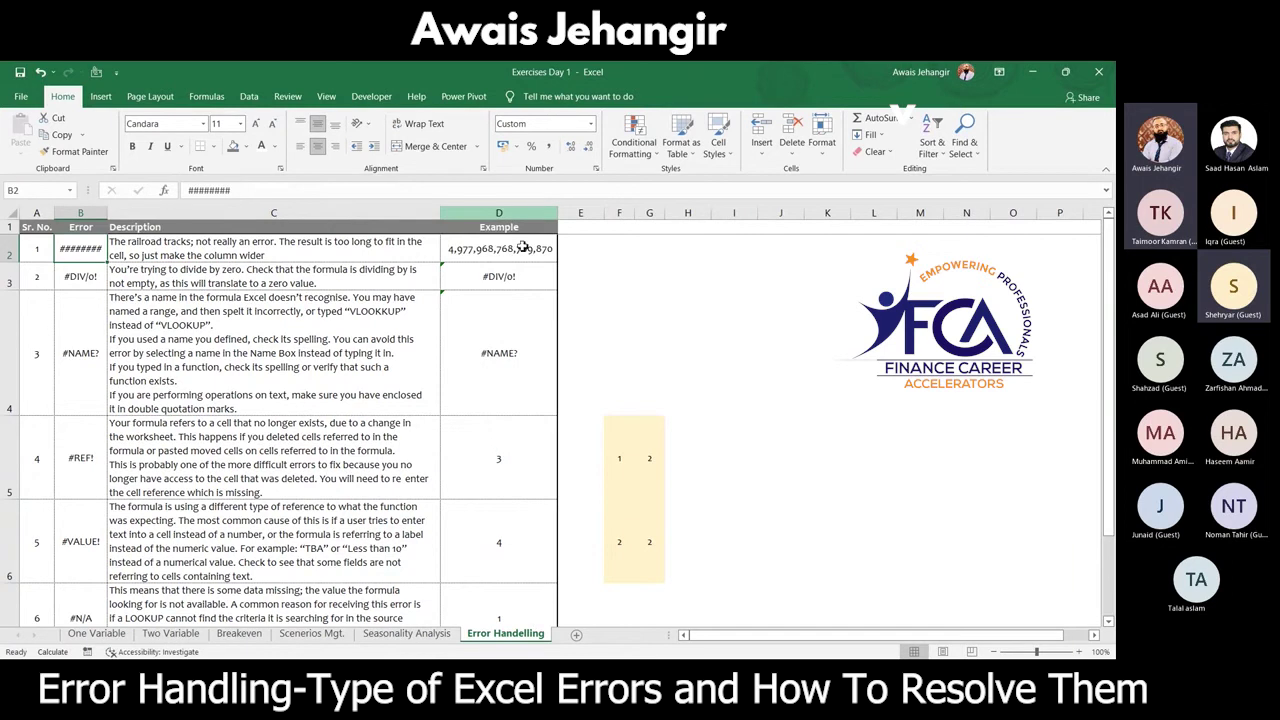
pyautogui.click(492, 259)
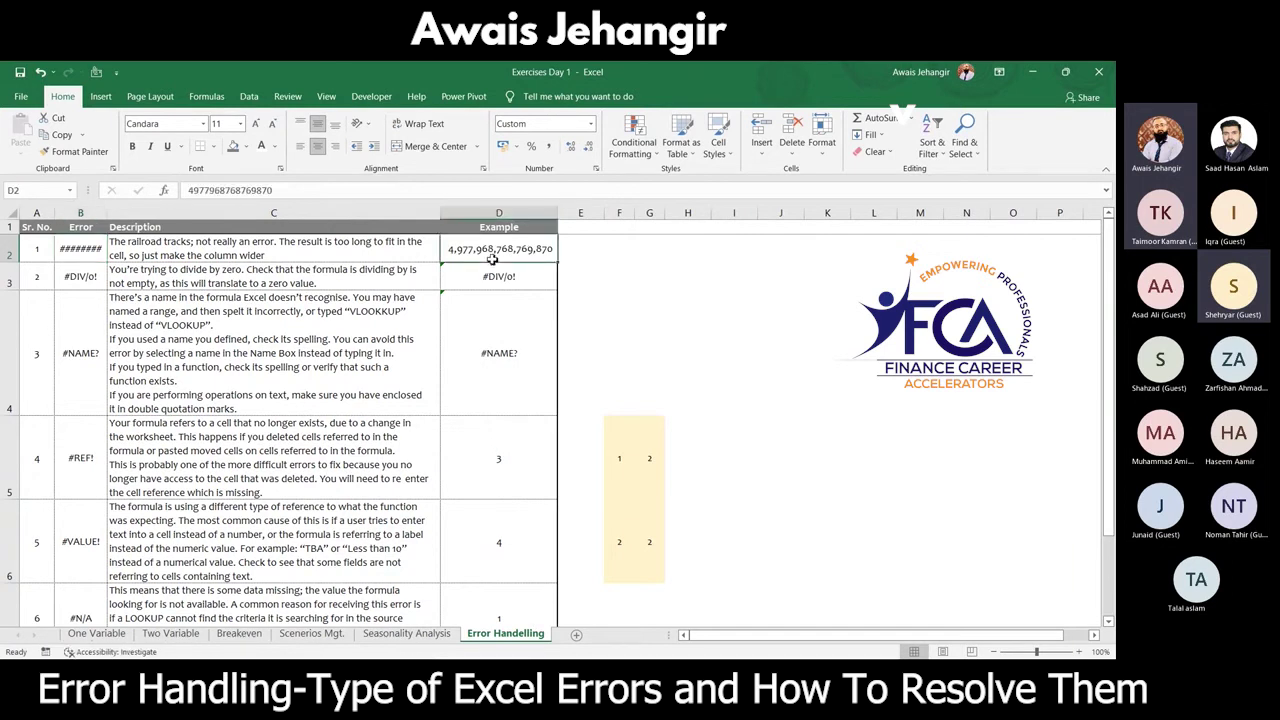
# Step: Examine the #DIV/0! and #NAME? descriptions and their example formulas in D3 and D4
pyautogui.press('Down')
pyautogui.press('Left')
pyautogui.press('Left')
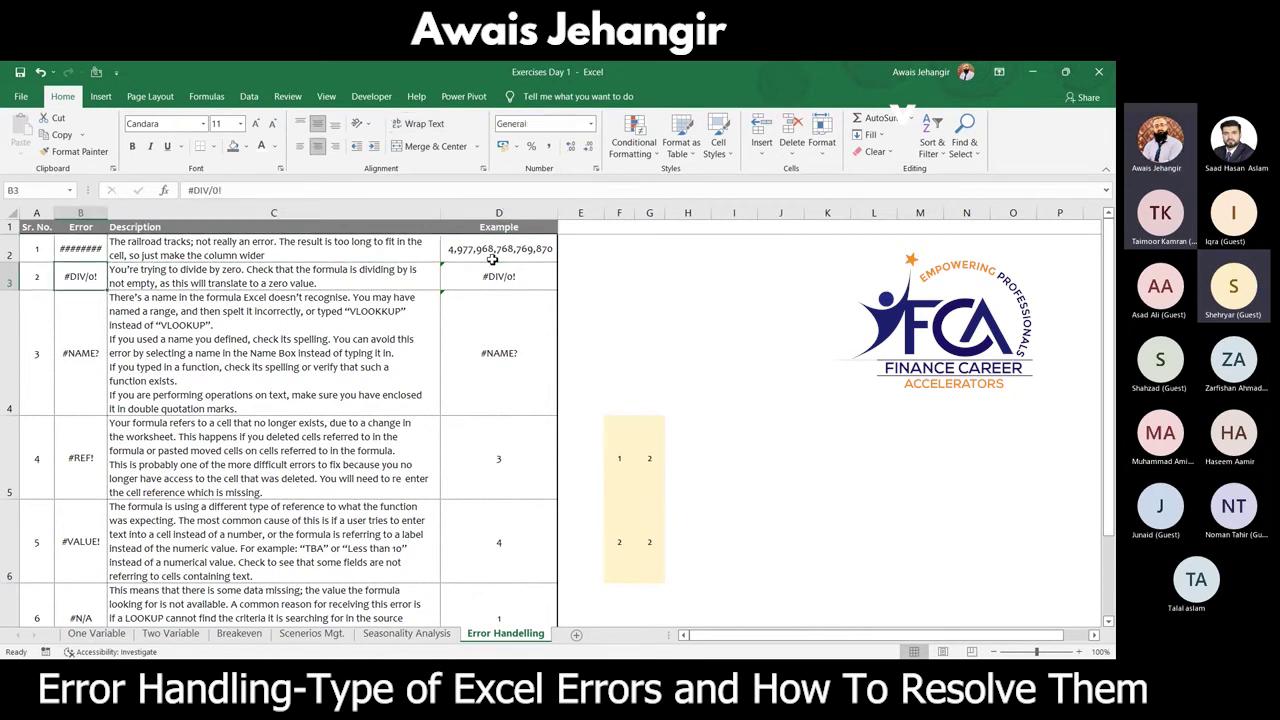
pyautogui.press('Right')
pyautogui.press('Right')
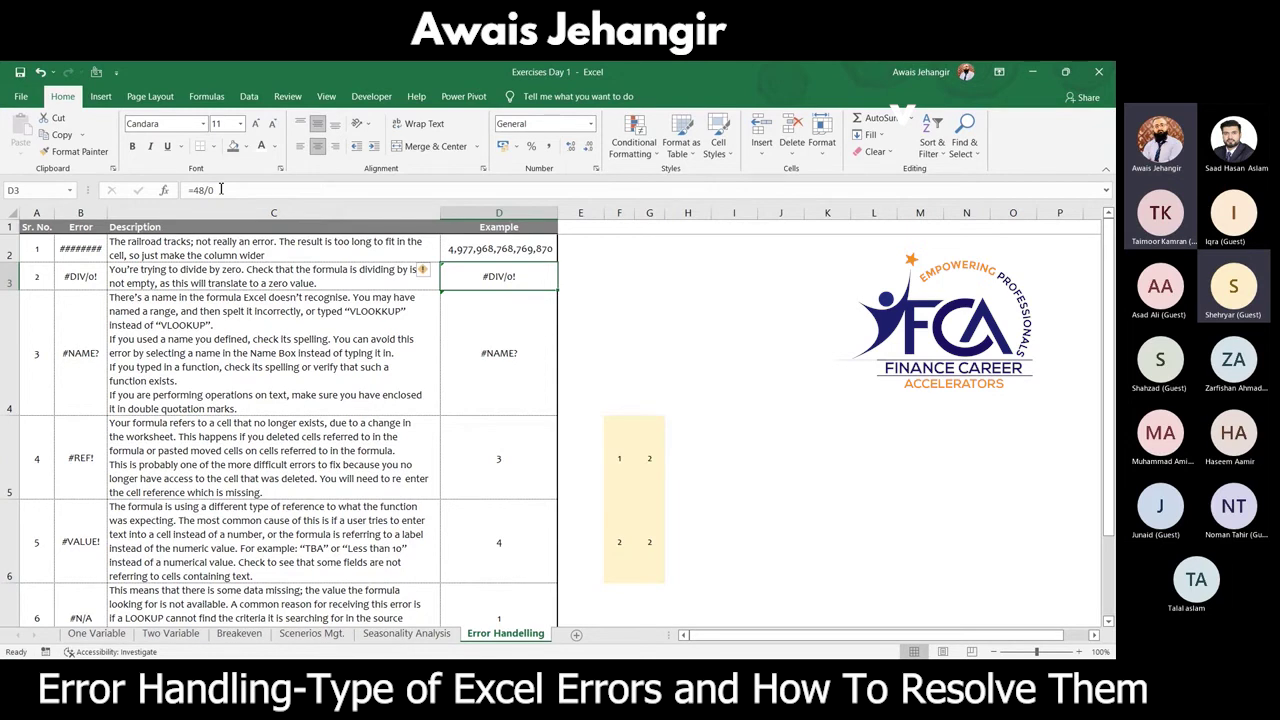
pyautogui.press('Left')
pyautogui.press('Left')
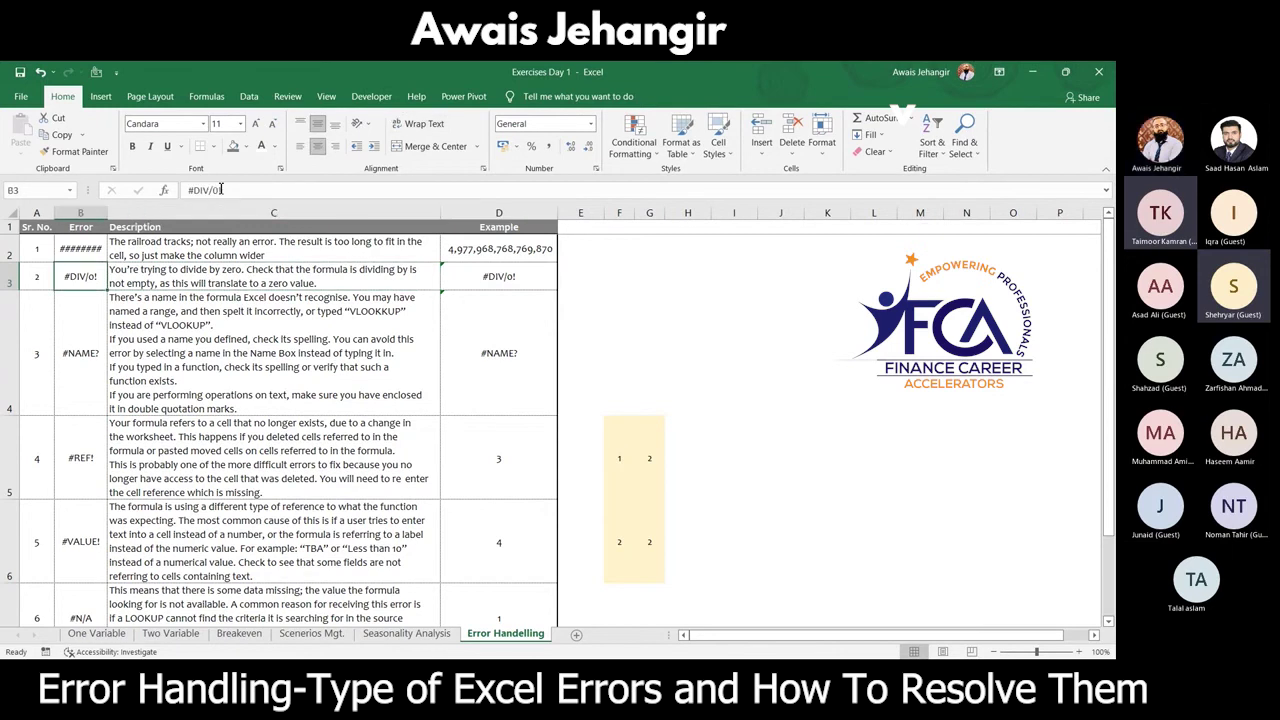
pyautogui.press('Down')
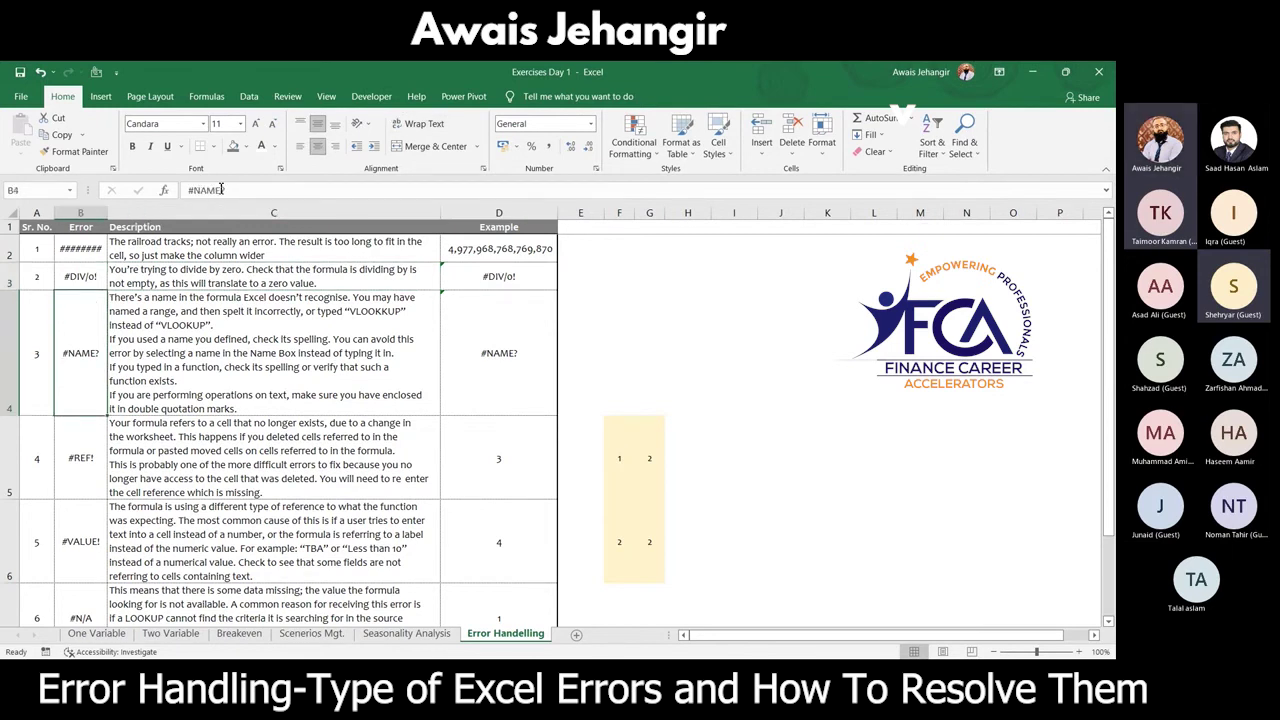
pyautogui.press('Right')
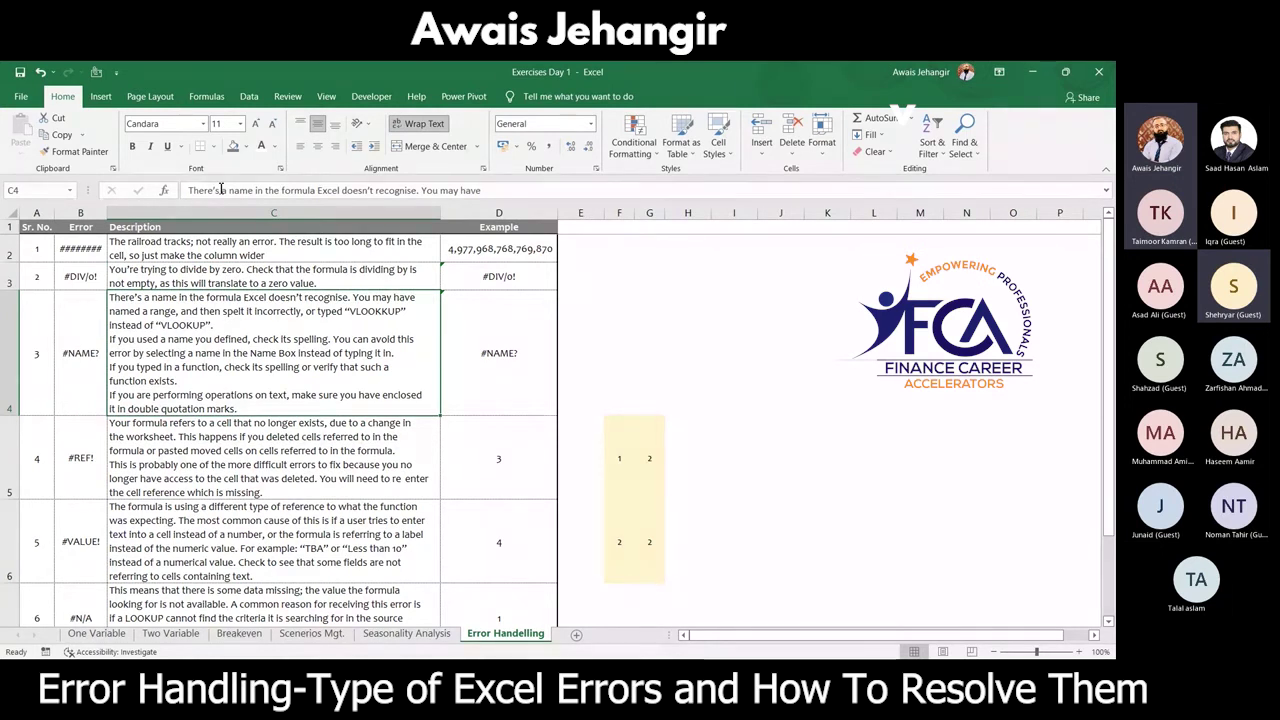
pyautogui.press('Right')
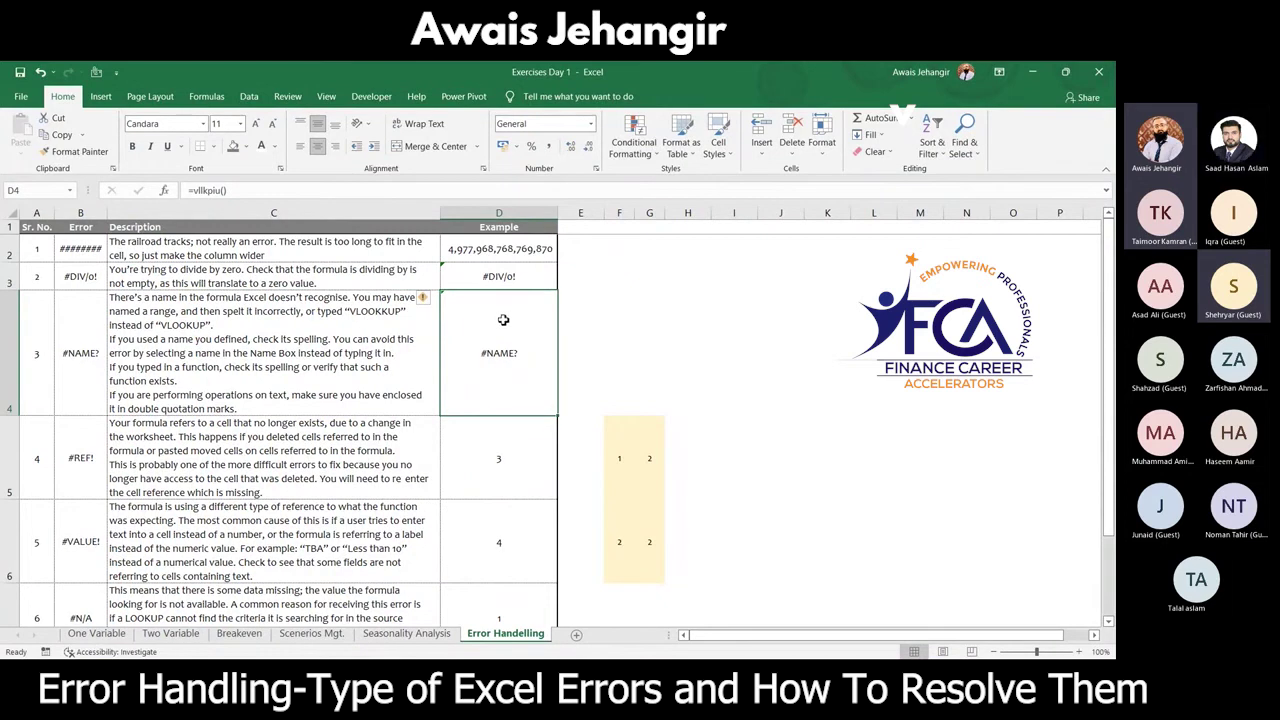
# Step: Examine the #REF! description and inspect which cells the example formula in D5 references
pyautogui.click(76, 487)
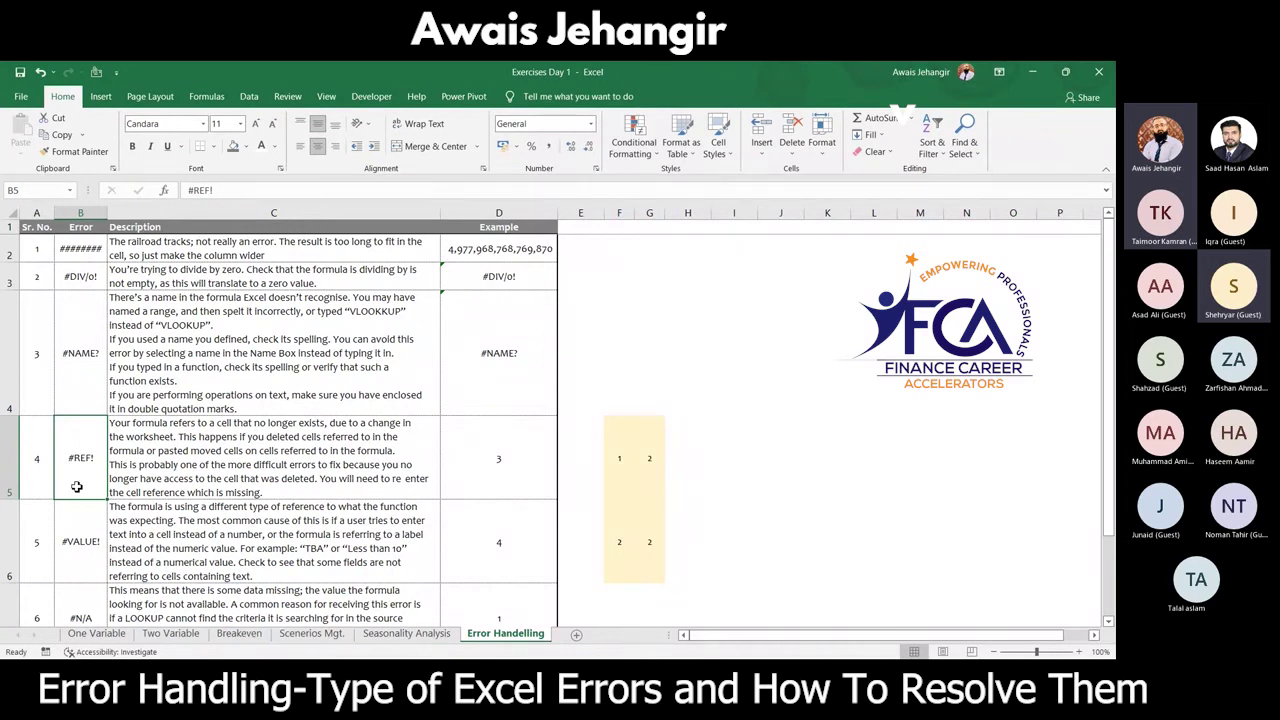
pyautogui.press('Right')
pyautogui.press('Right')
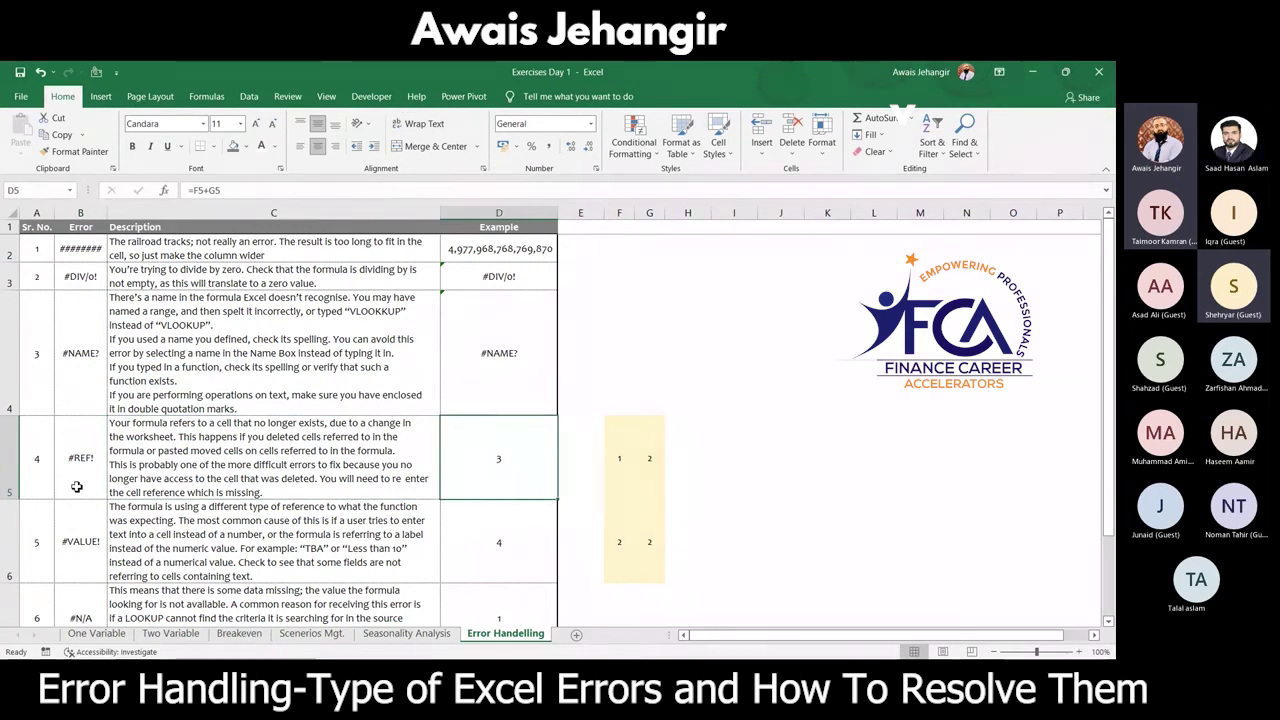
pyautogui.press('Left')
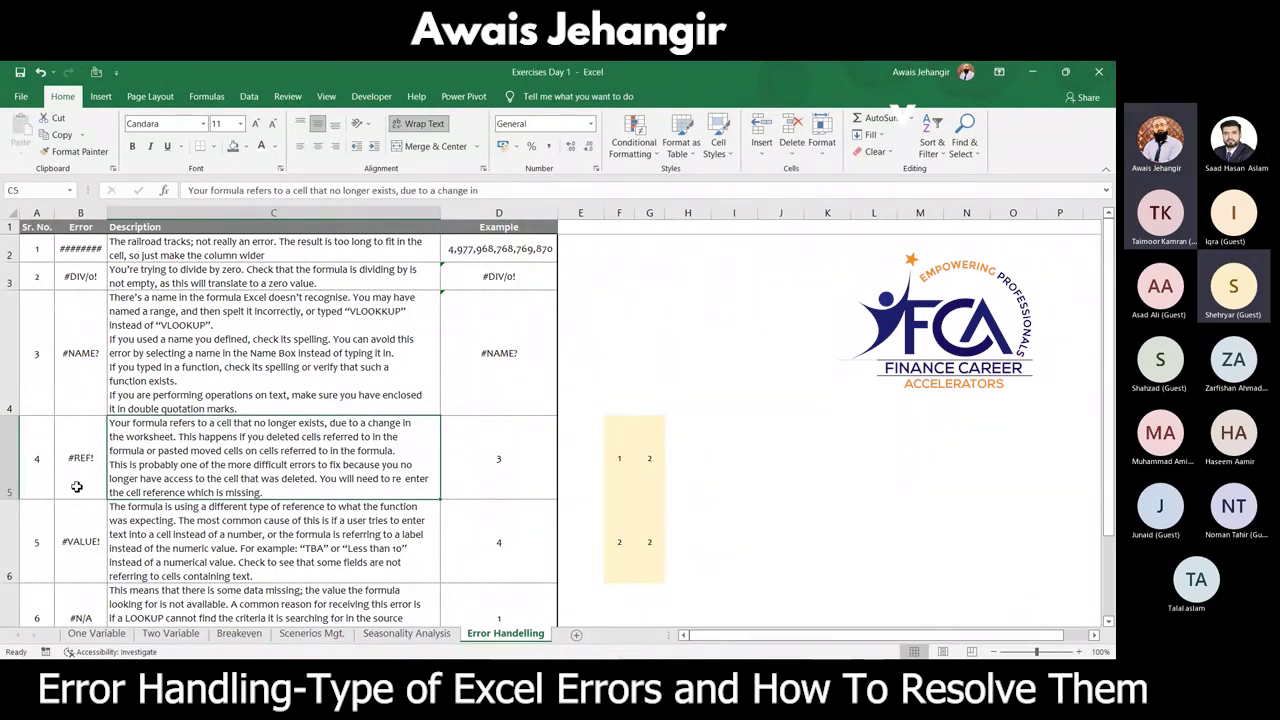
pyautogui.press('Right')
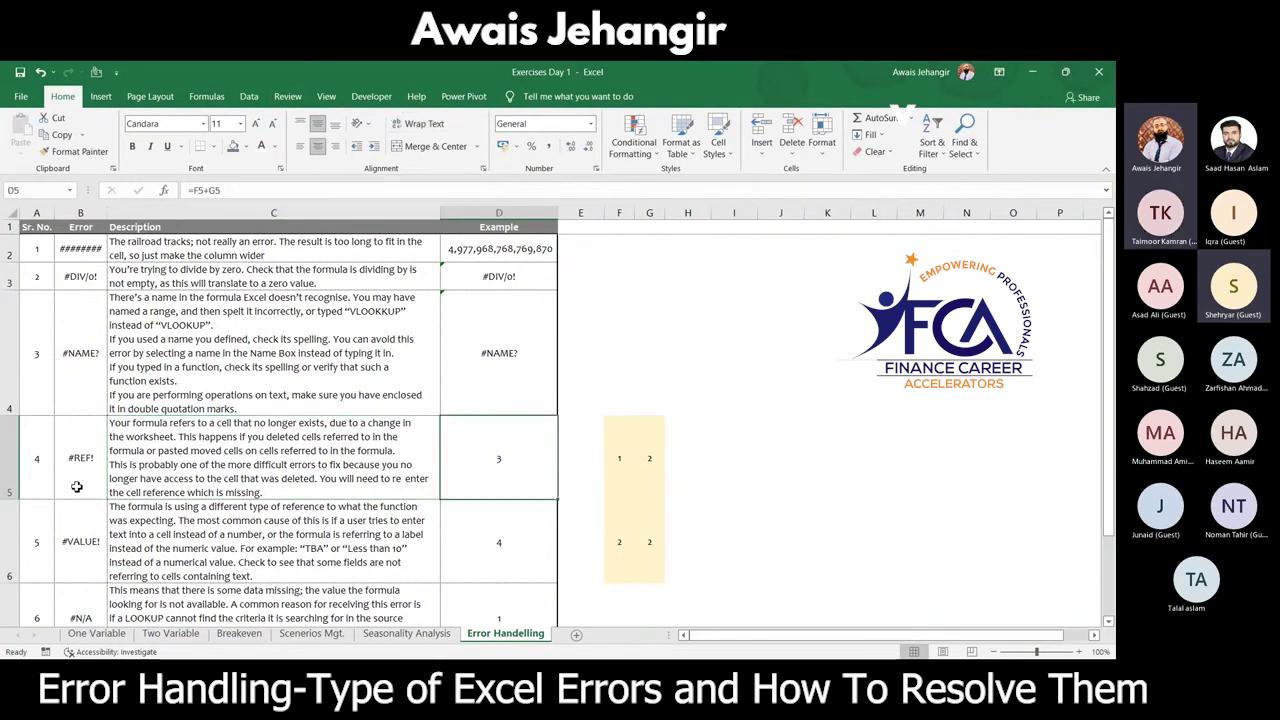
pyautogui.press('F2')
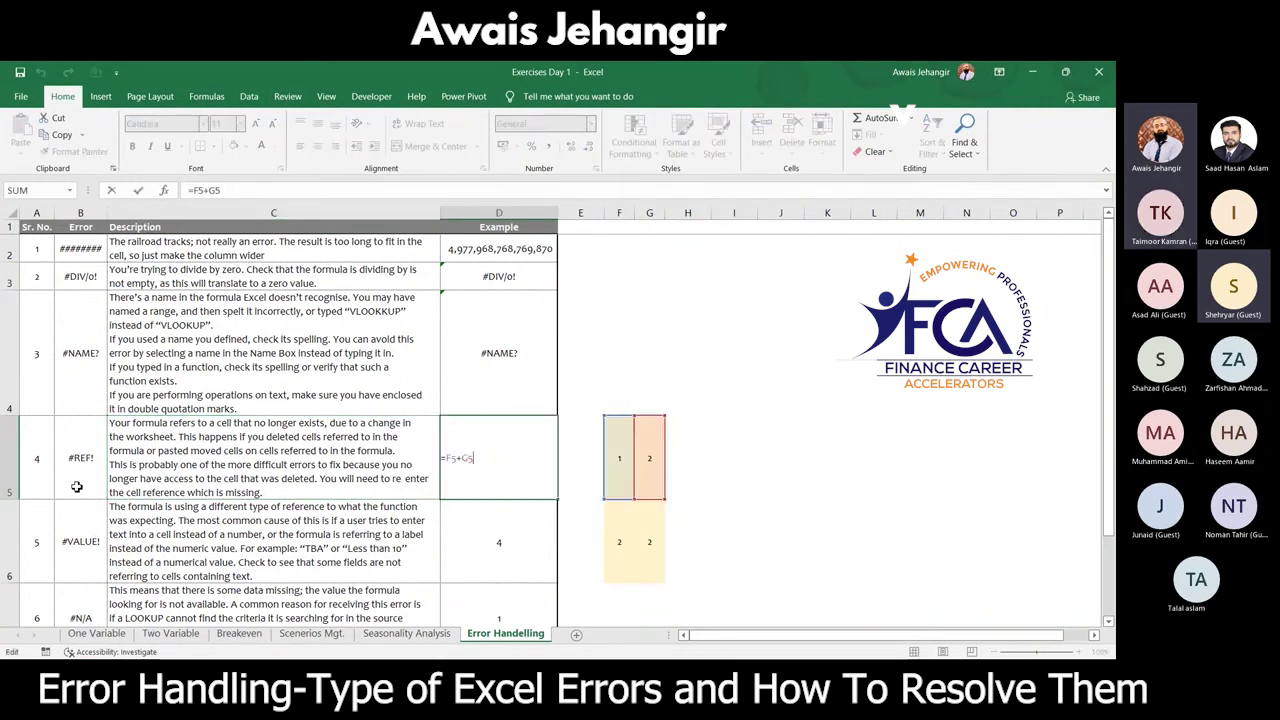
pyautogui.press('Escape')
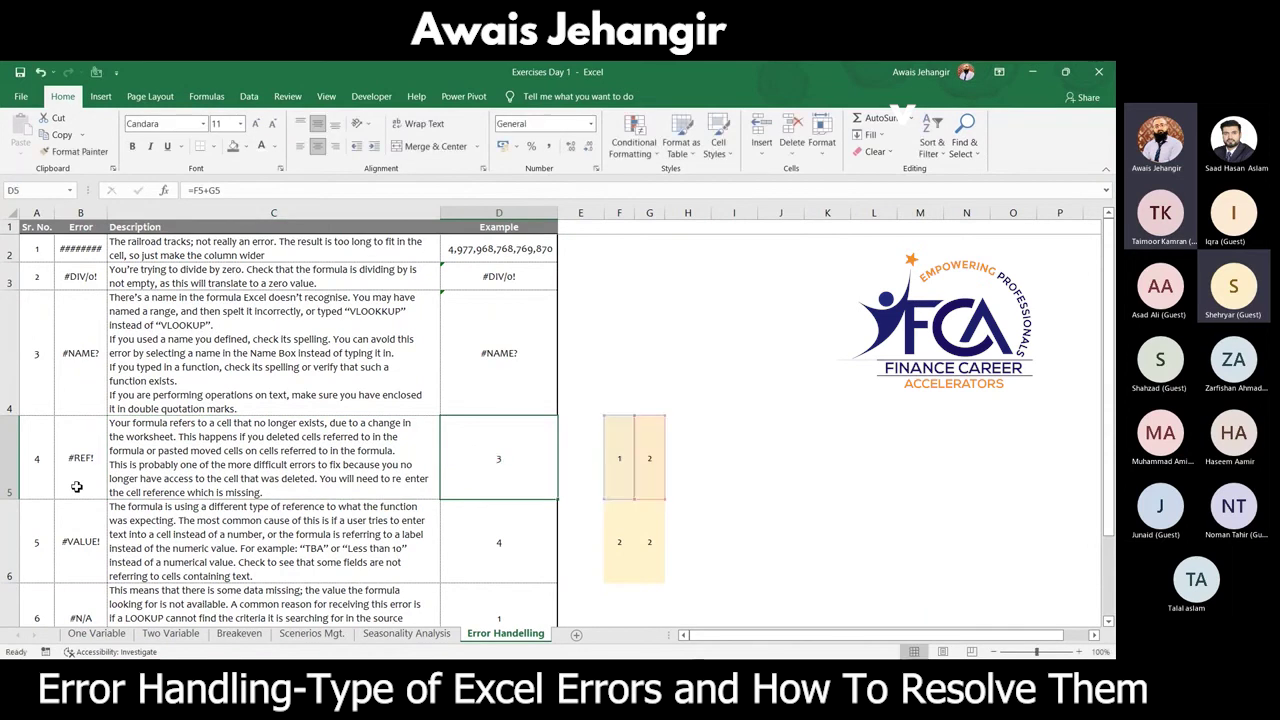
# Step: Delete column F to break the reference in the D5 formula, check D5, and undo the deletion
pyautogui.press('Right')
pyautogui.press('Right')
pyautogui.hotkey('ctrl', 'space')
pyautogui.hotkey('ctrl', '-')
pyautogui.press('Left')
pyautogui.press('Left')
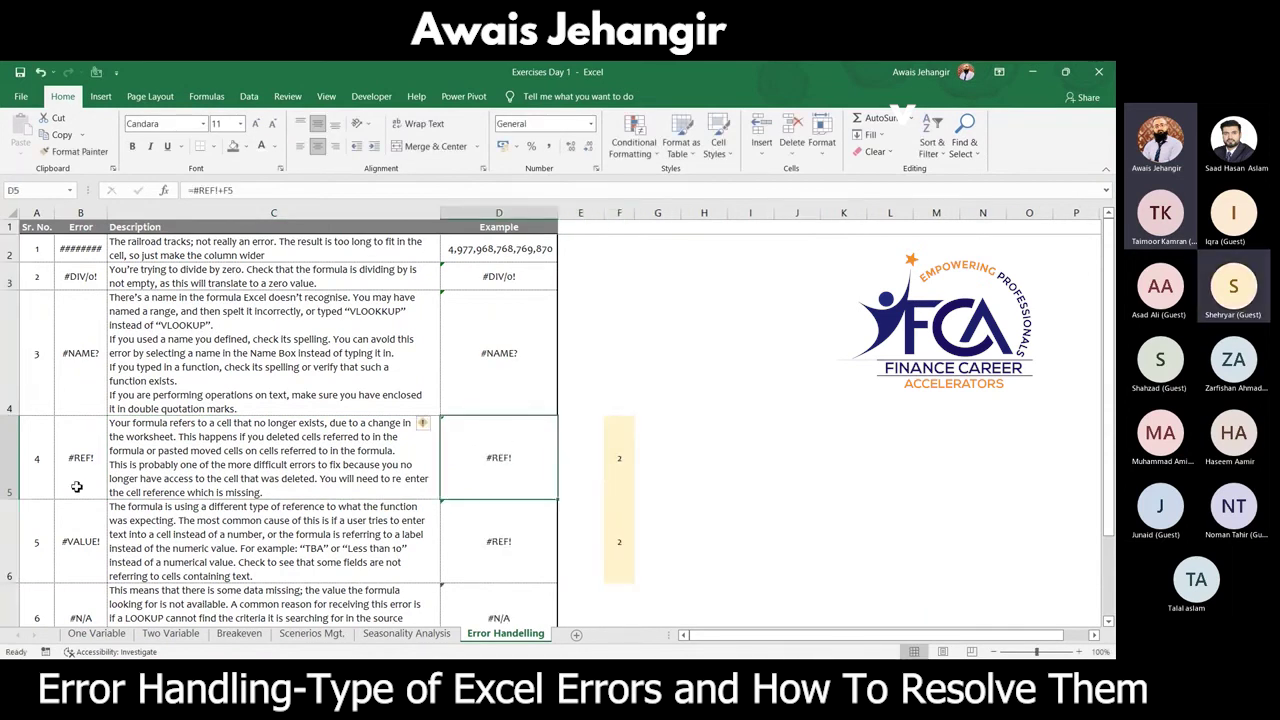
pyautogui.hotkey('ctrl', 'z')
# Step: Go through the #VALUE! row, re-enter =+F6+G6 in its example cell D6, and inspect the formula
pyautogui.press('Left')
pyautogui.press('Left')
pyautogui.press('Left')
pyautogui.press('Left')
pyautogui.press('Down')
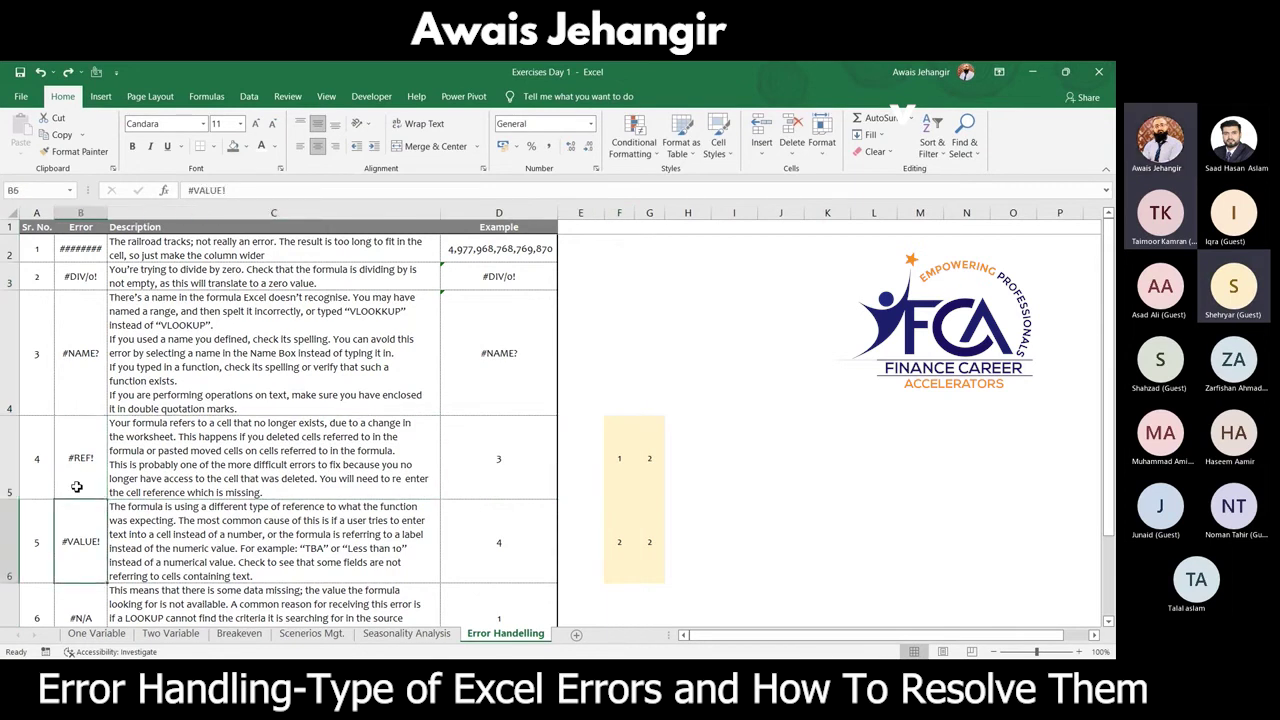
pyautogui.press('Right')
pyautogui.press('Right')
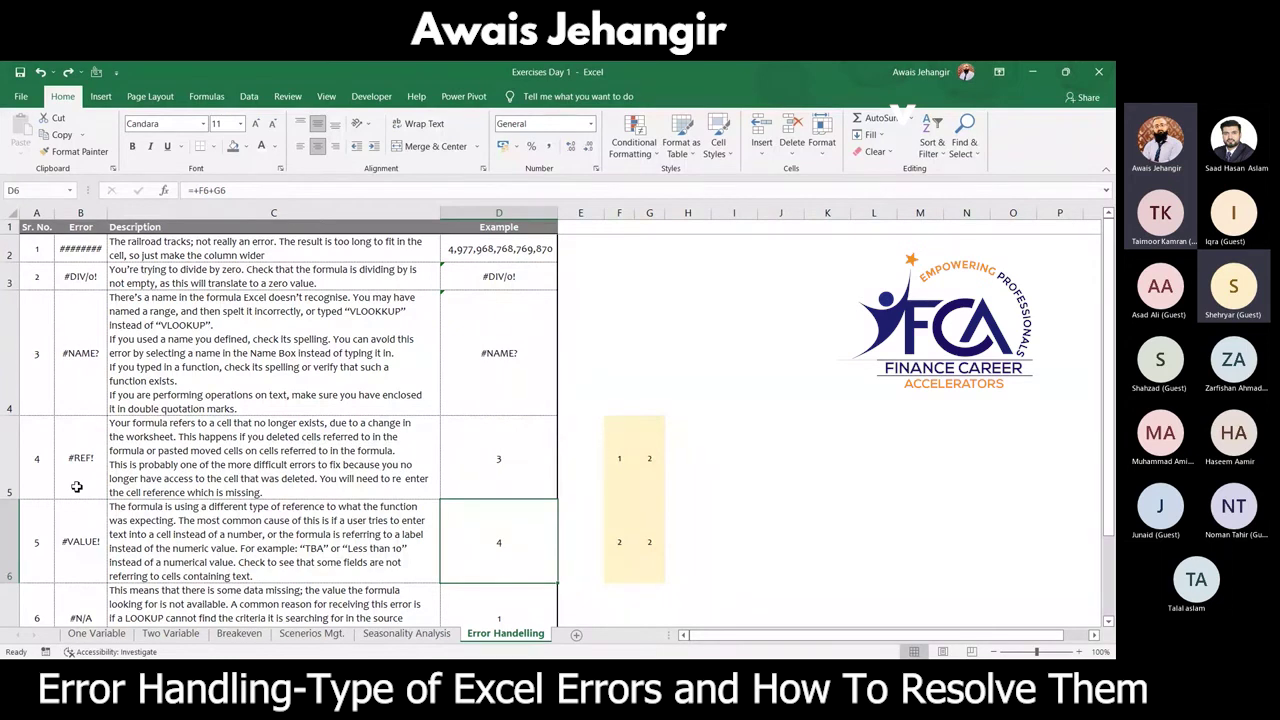
pyautogui.press('Left')
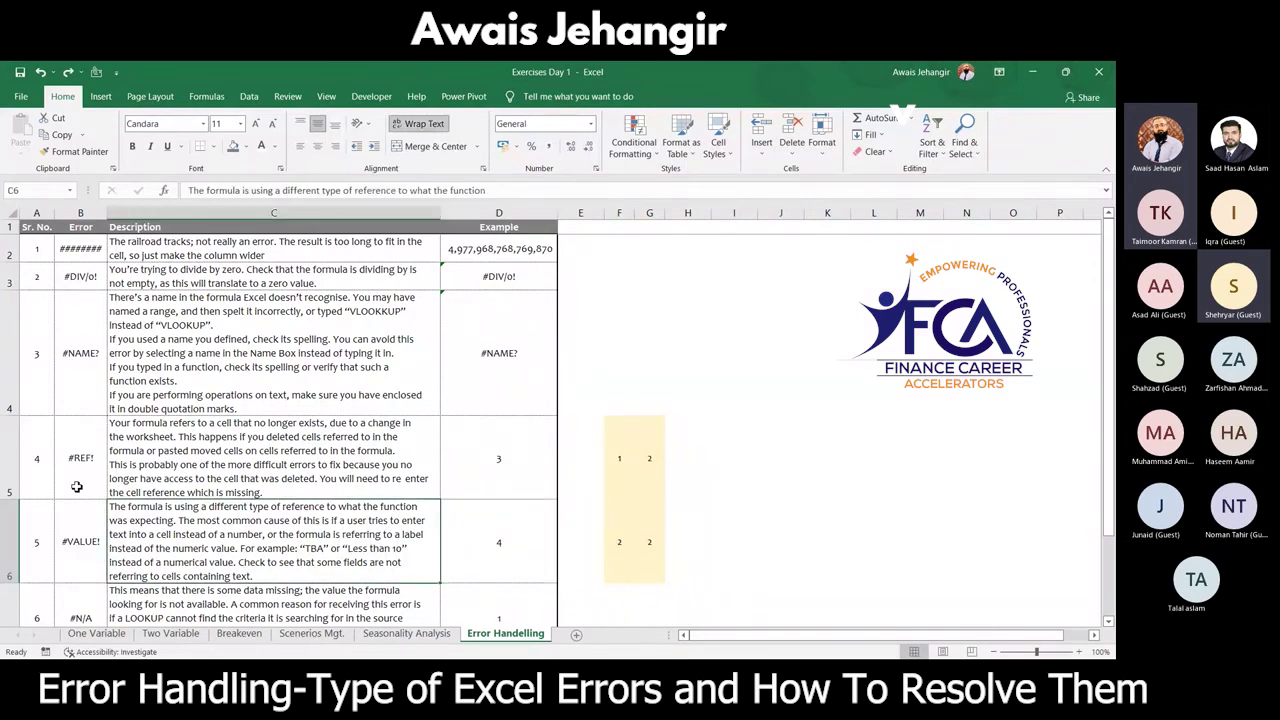
pyautogui.press('Right')
pyautogui.write('=+F6+G6')
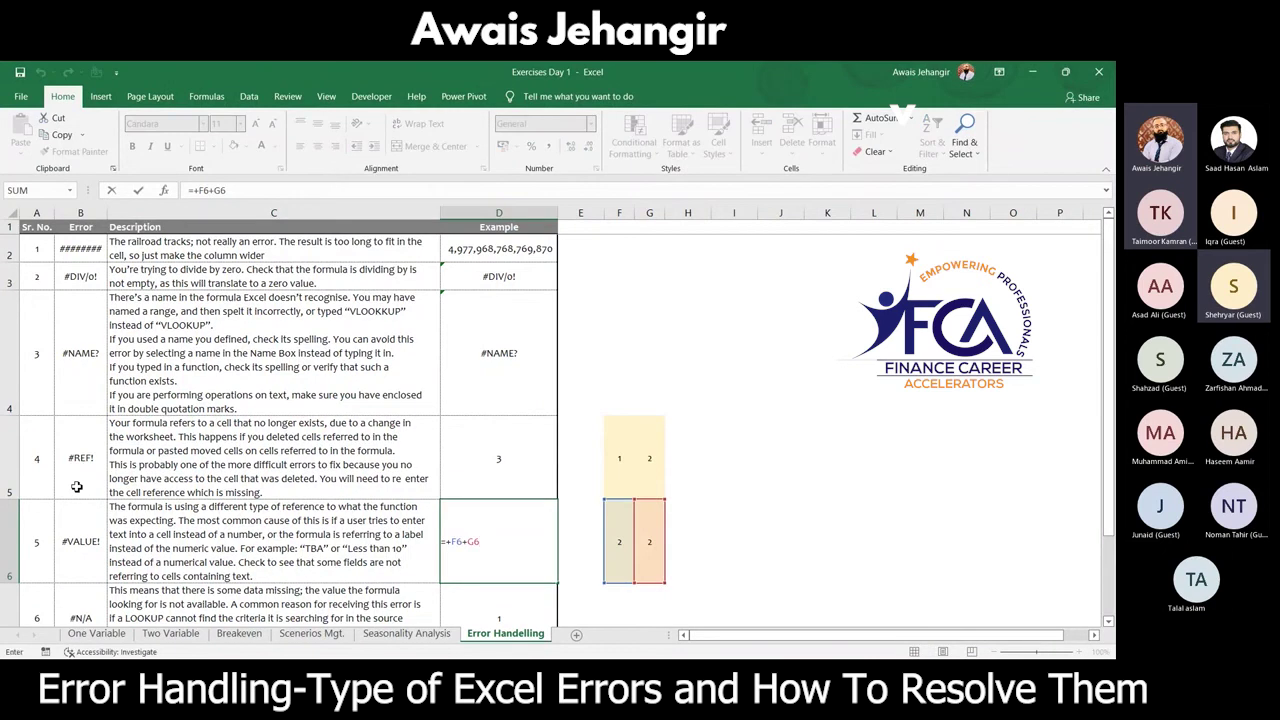
pyautogui.hotkey('ctrl', 'Return')
pyautogui.press('F2')
pyautogui.press('Escape')
# Step: Replace the number in F6 with the text "a", check the D6 formula, and undo the entry
pyautogui.press('Right')
pyautogui.press('Right')
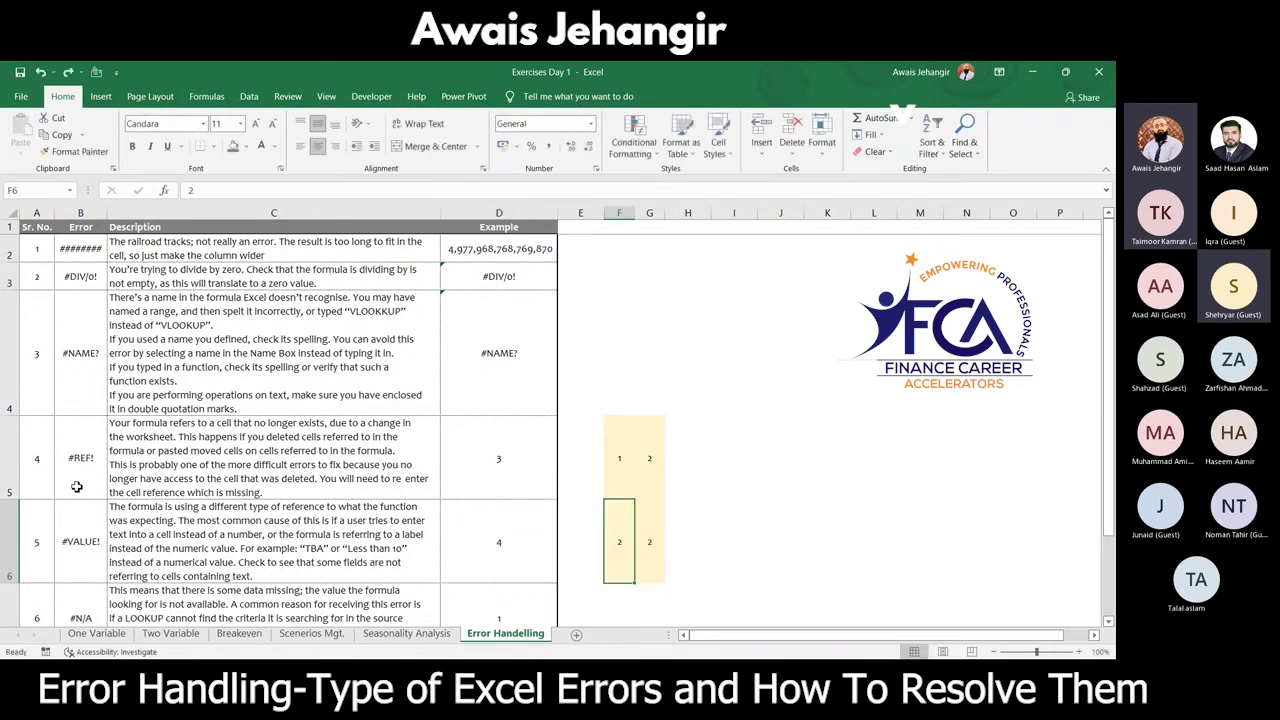
pyautogui.write('a')
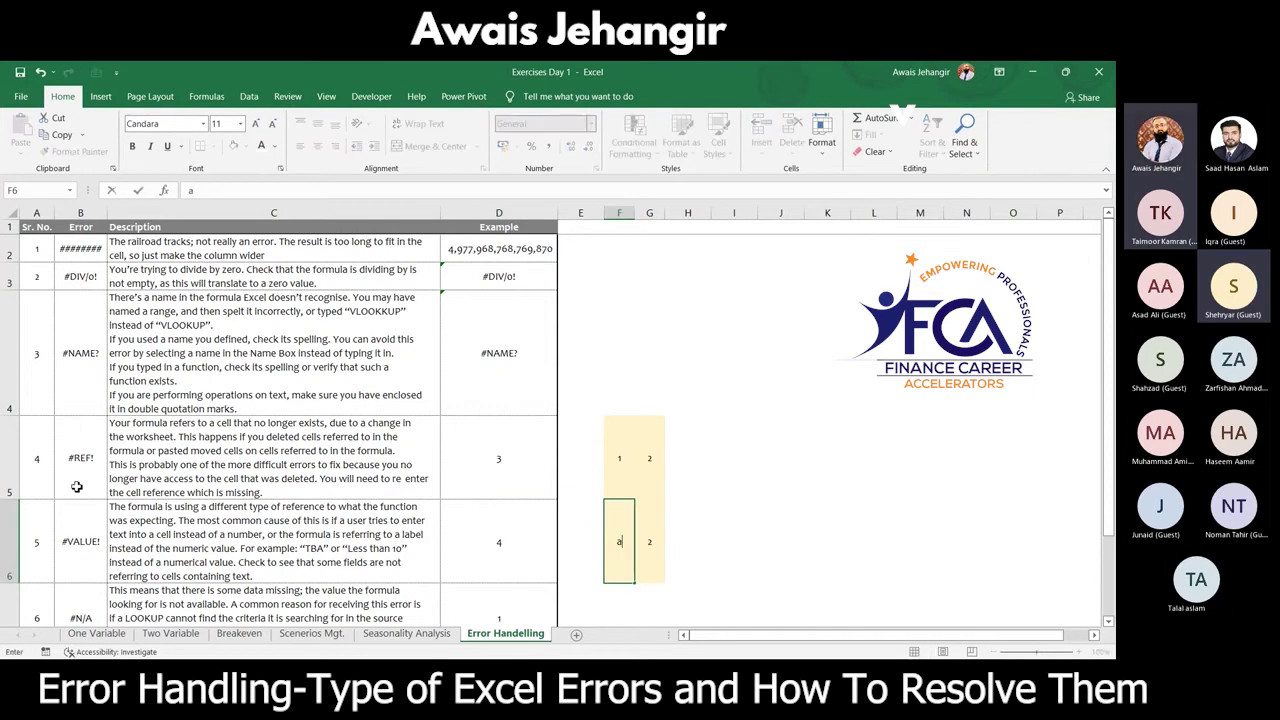
pyautogui.press('Return')
pyautogui.press('Up')
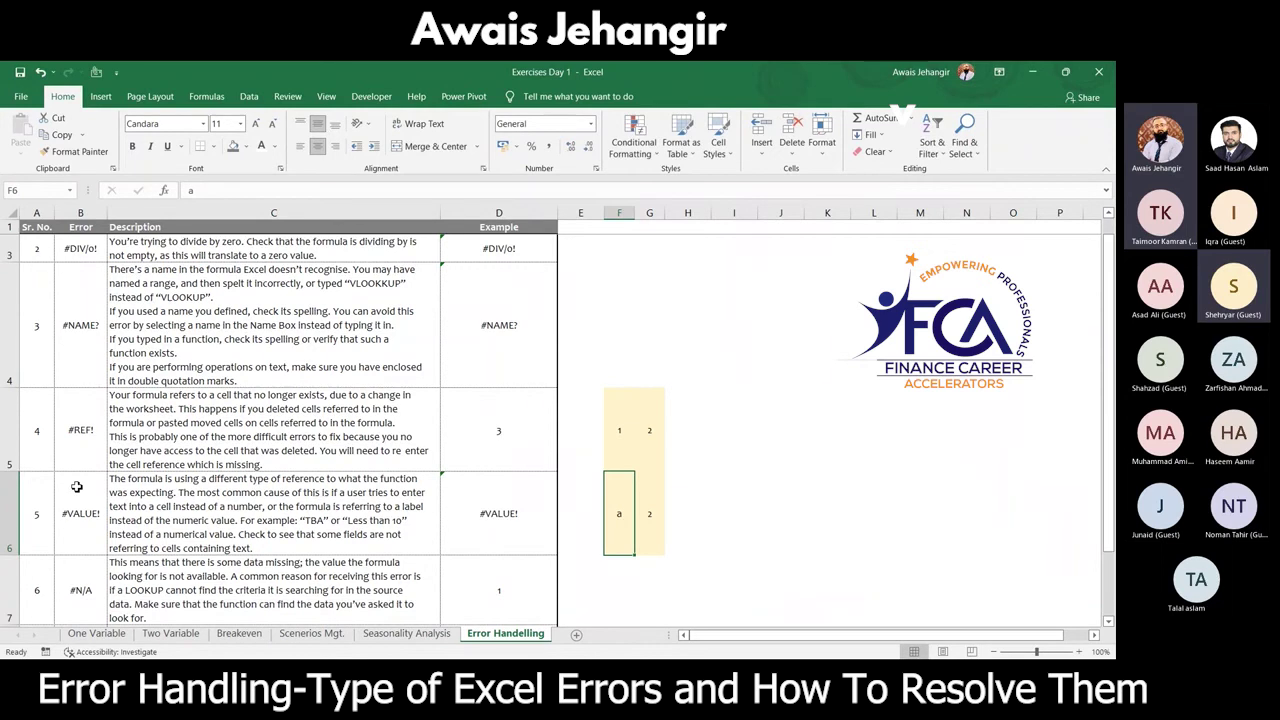
pyautogui.press('Left')
pyautogui.press('Left')
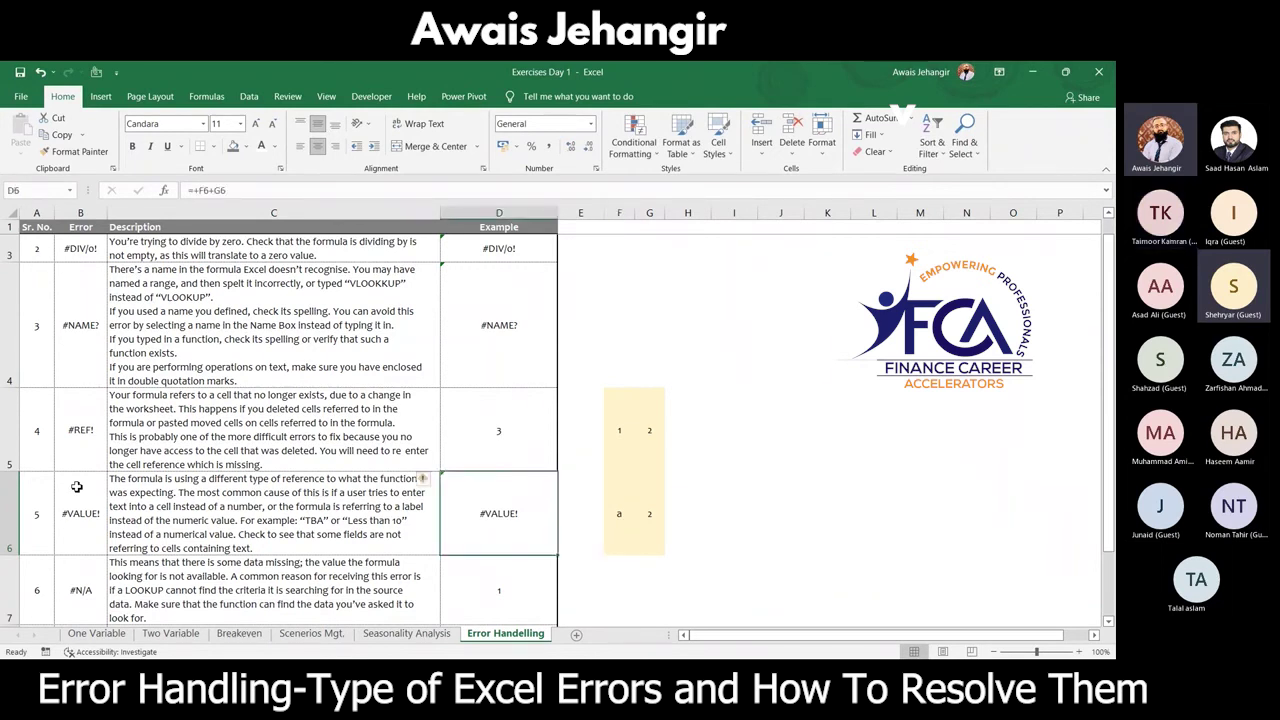
pyautogui.press('Down')
pyautogui.press('Down')
pyautogui.hotkey('ctrl', 'z')
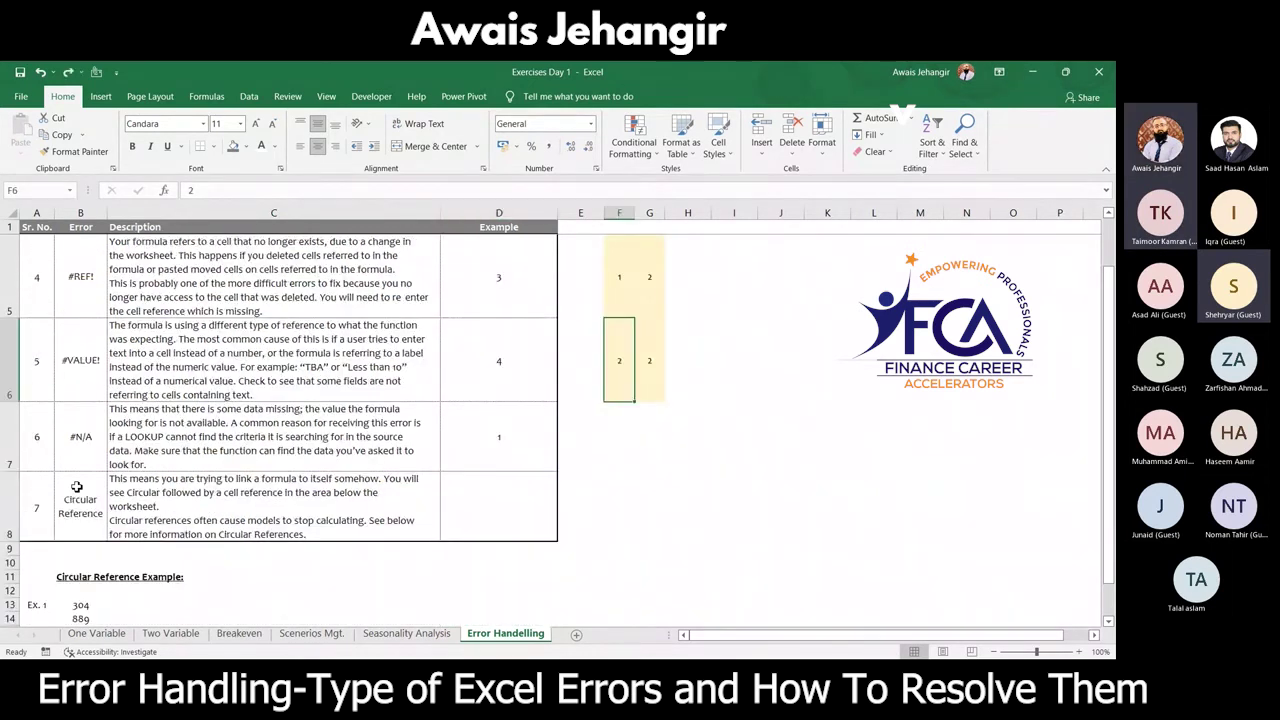
# Step: Go through the #N/A row and inspect the VLOOKUP formula in its example cell D7
pyautogui.press('Left')
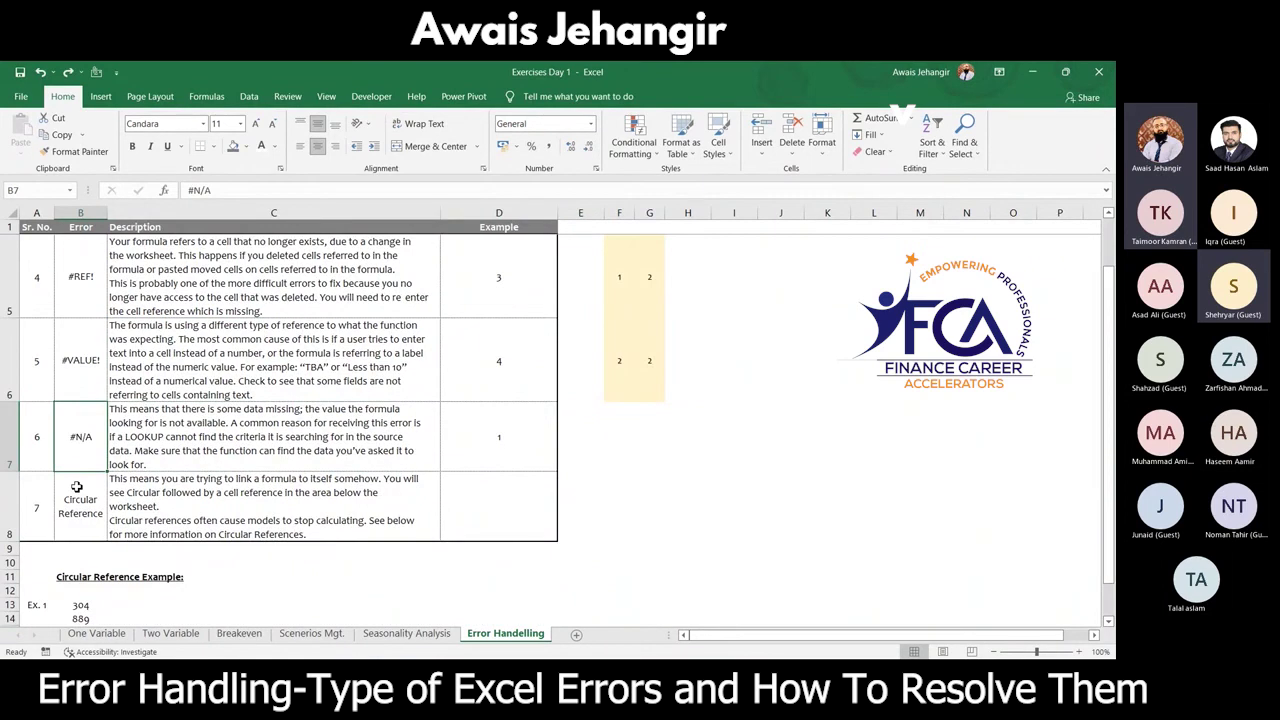
pyautogui.press('Right')
pyautogui.press('Right')
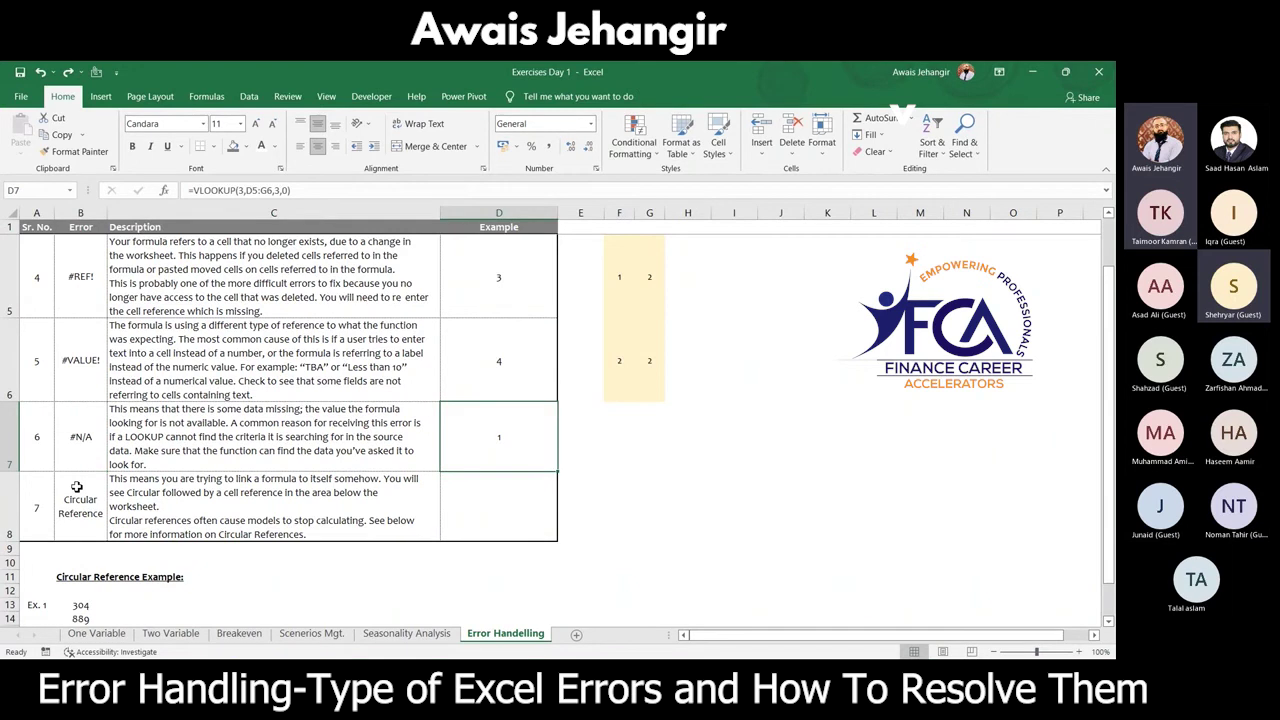
pyautogui.press('F2')
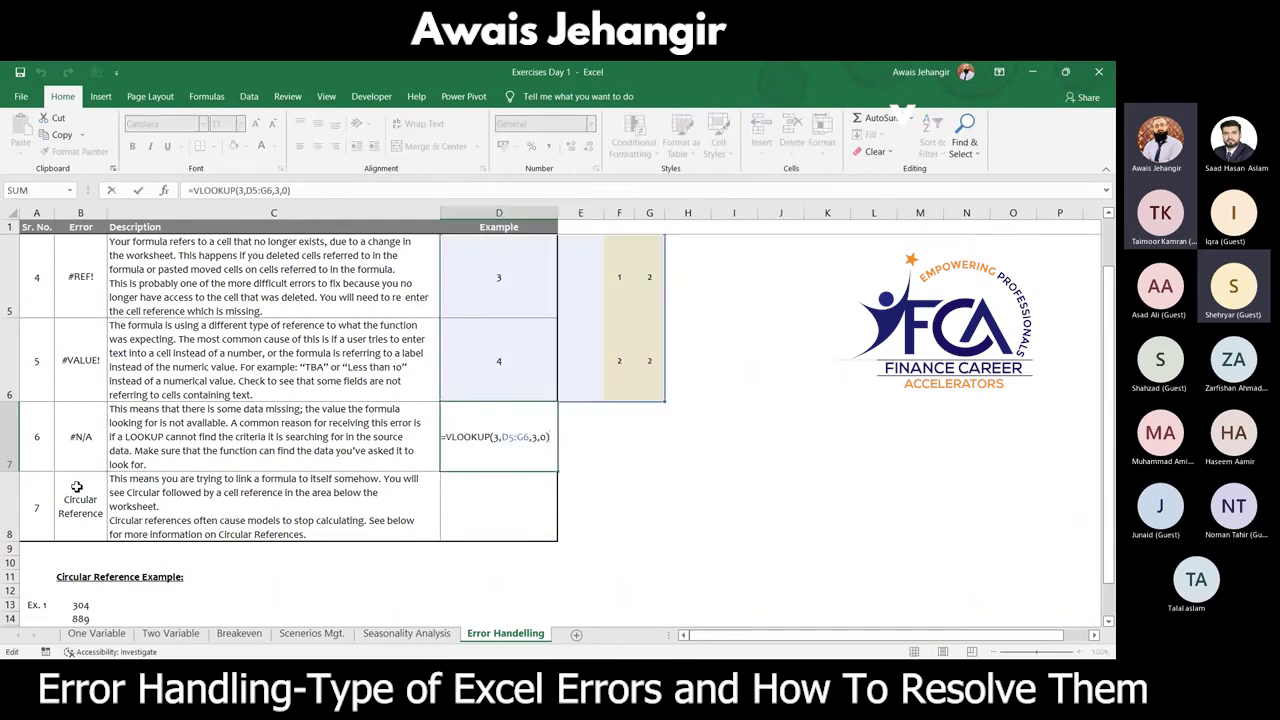
pyautogui.scroll(2, 125, 368)
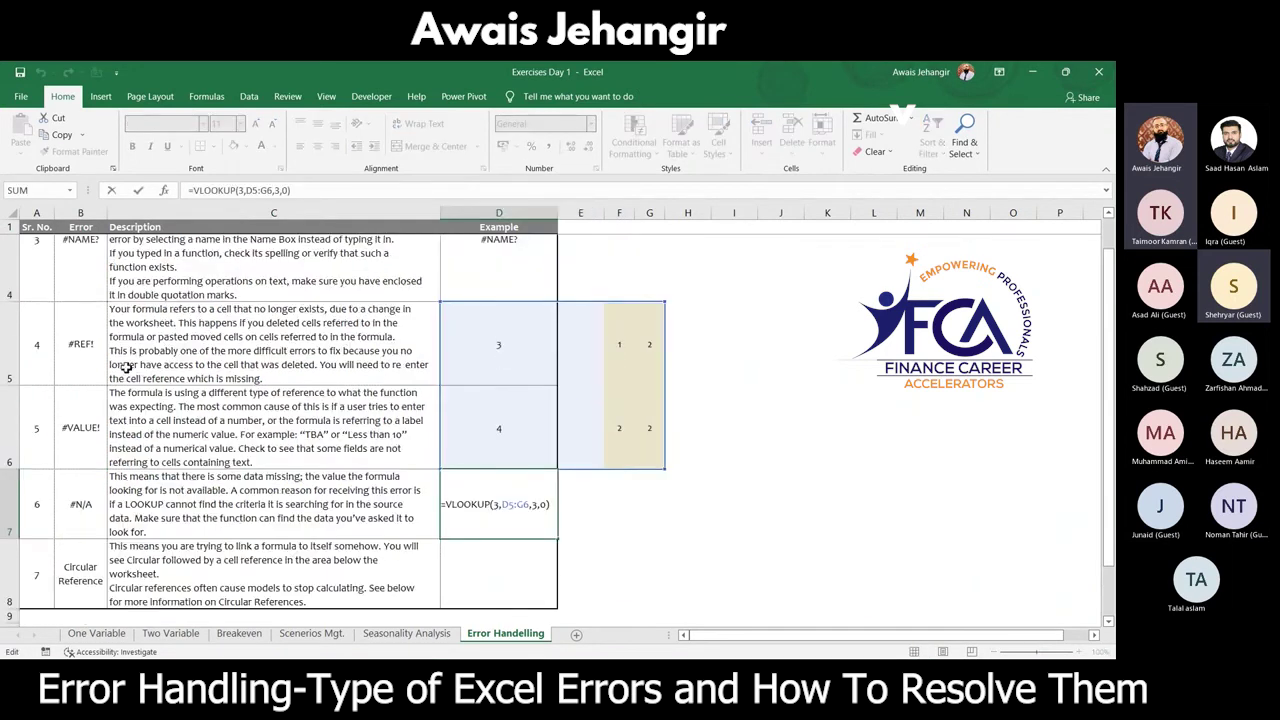
pyautogui.scroll(-5, 125, 368)
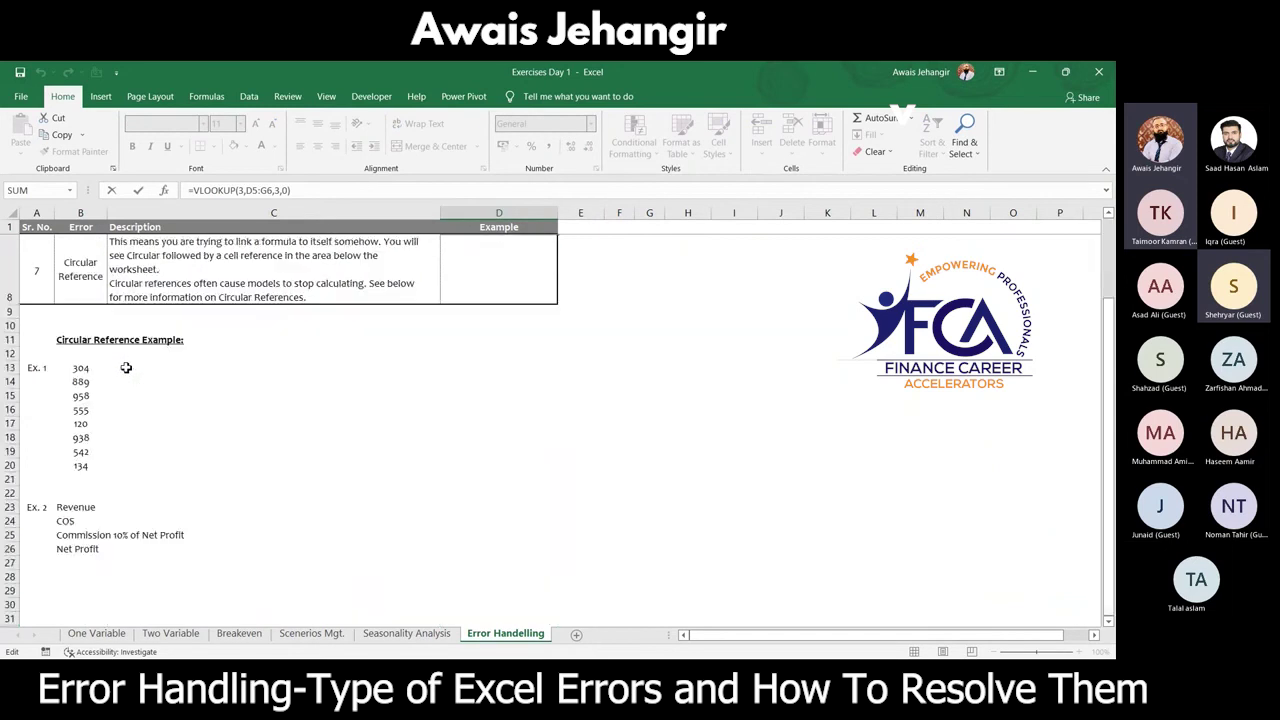
pyautogui.scroll(4, 125, 368)
pyautogui.scroll(1, 125, 368)
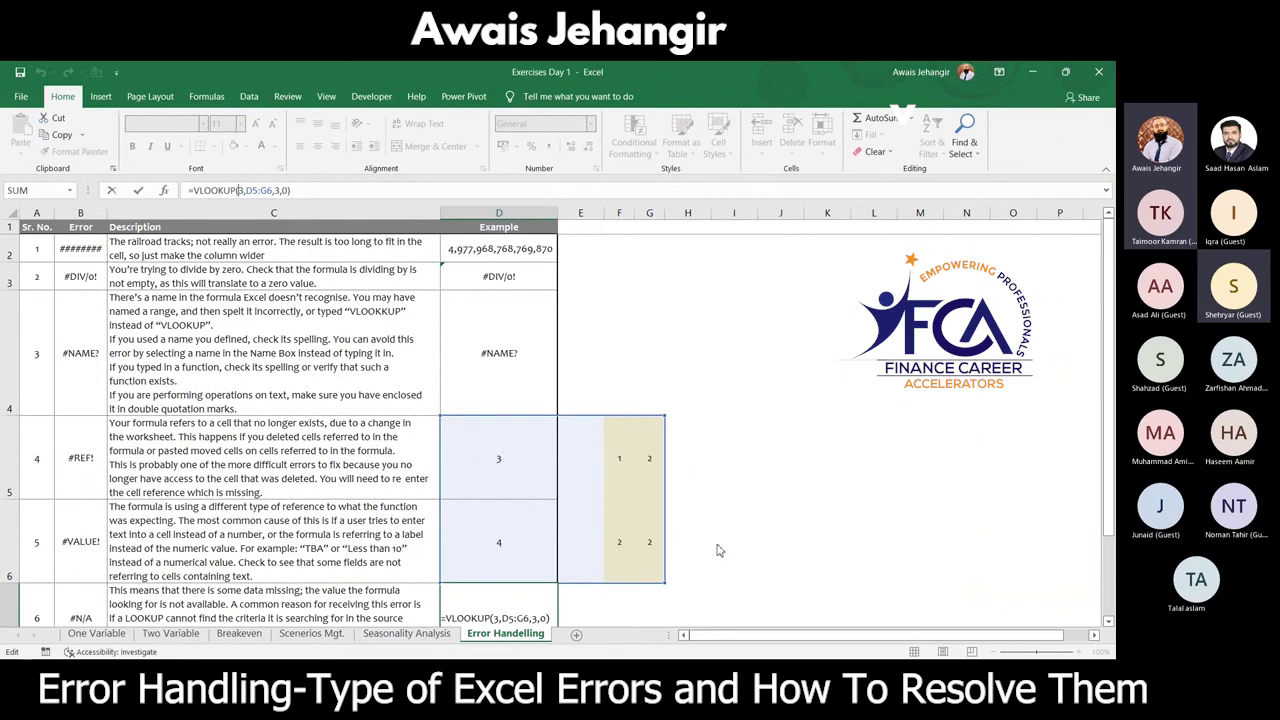
pyautogui.hotkey('ctrl', 'Return')
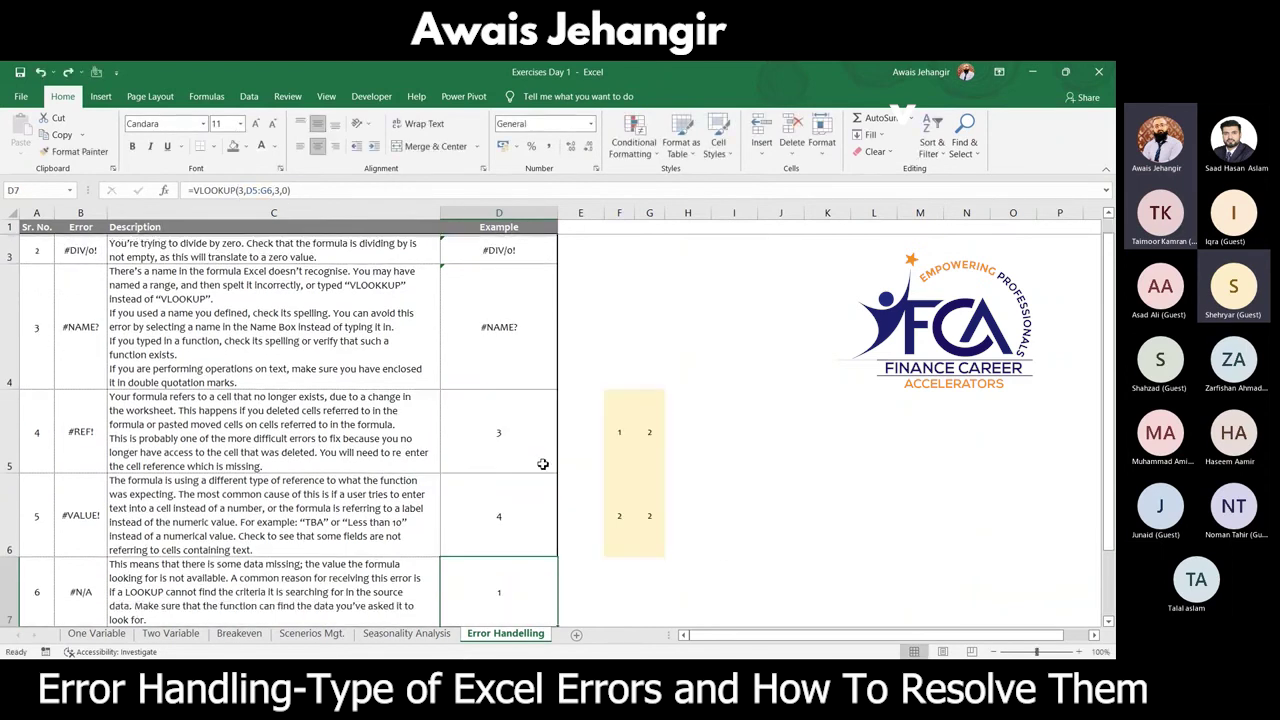
# Step: Replace the D5 example with the number 5 and inspect how the VLOOKUP formula in D7 reacts
pyautogui.scroll(-1, 514, 444)
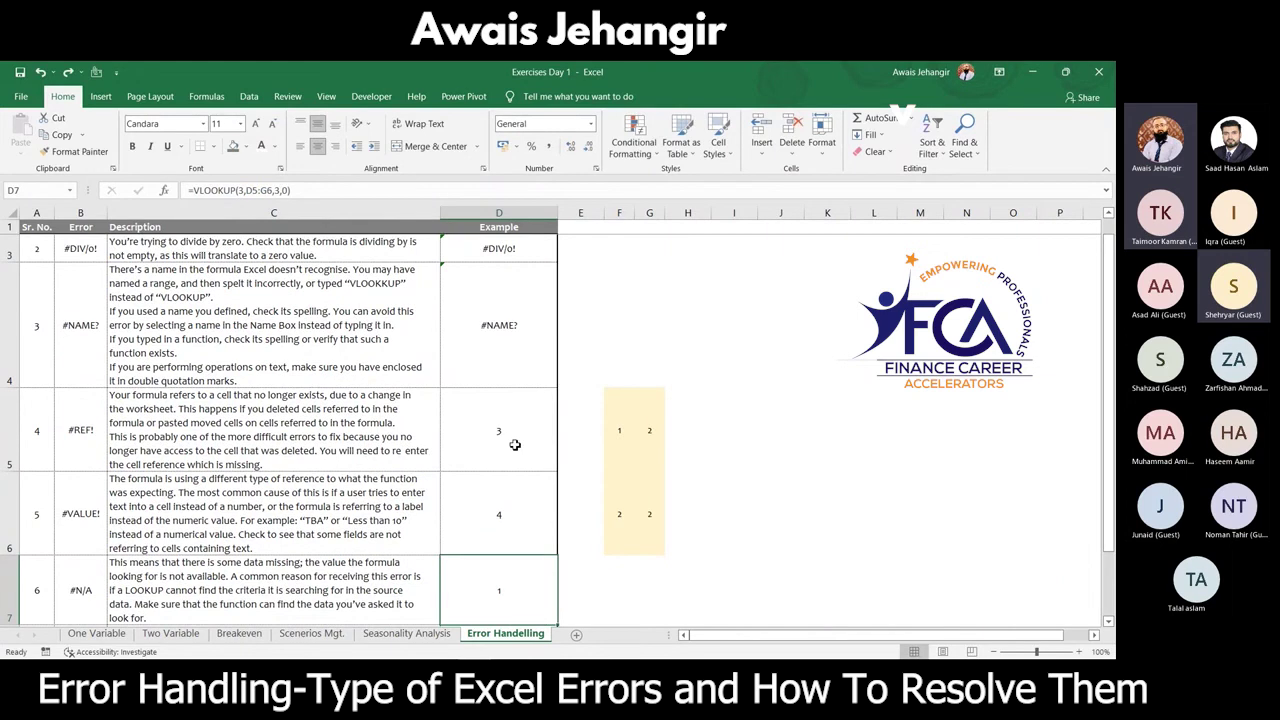
pyautogui.scroll(-2, 514, 444)
pyautogui.press('Up')
pyautogui.press('Up')
pyautogui.click(514, 444)
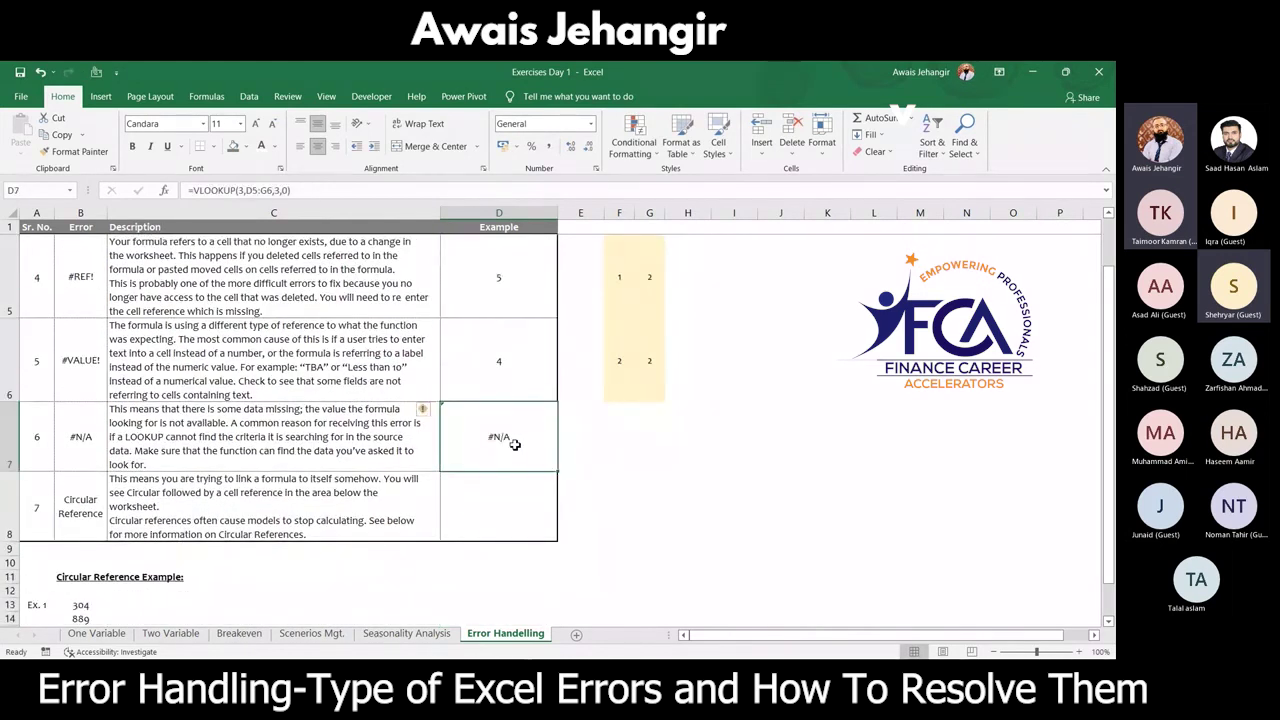
pyautogui.doubleClick(514, 444)
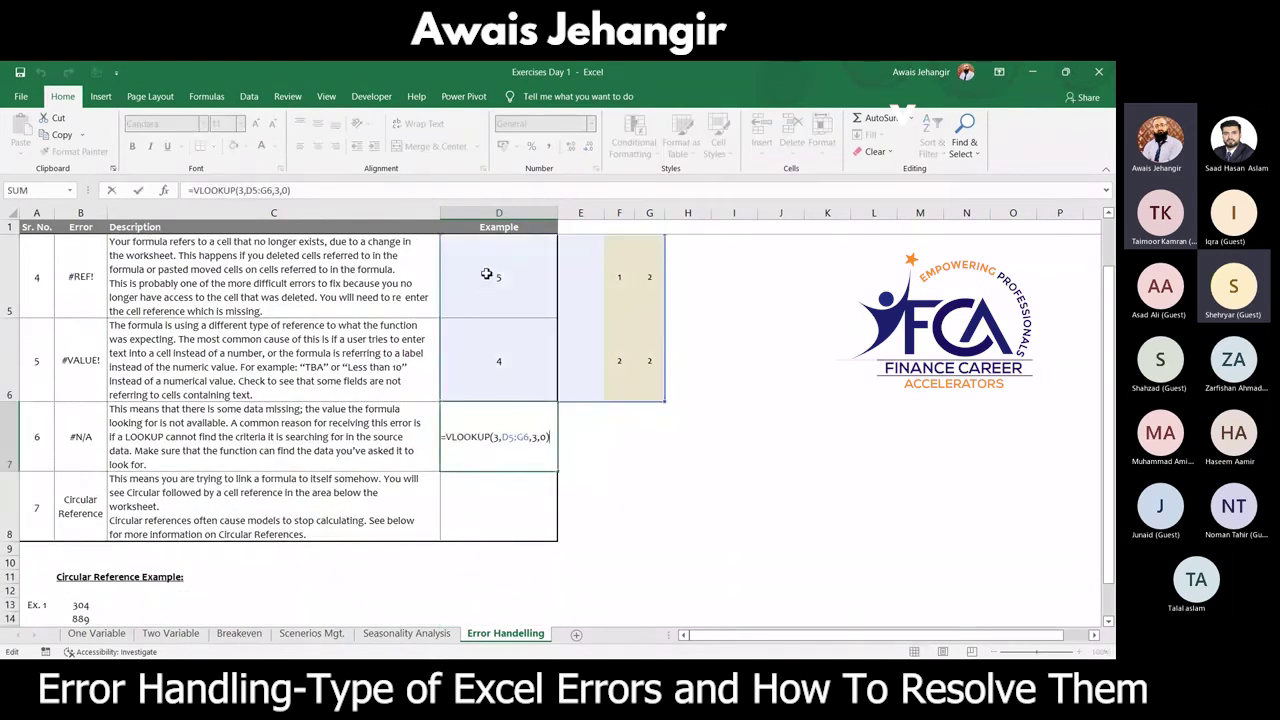
pyautogui.press('Escape')
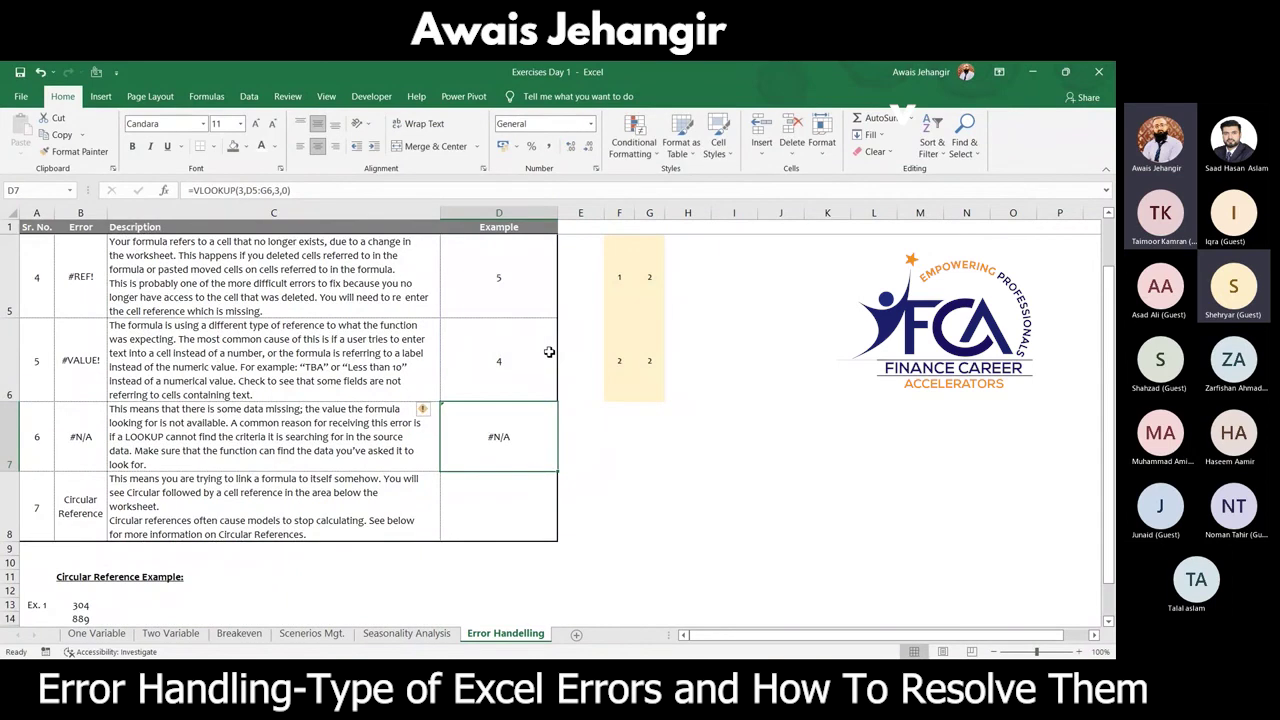
# Step: Go through the Circular Reference row of the table and the start of its Ex. 1 number list
pyautogui.click(85, 521)
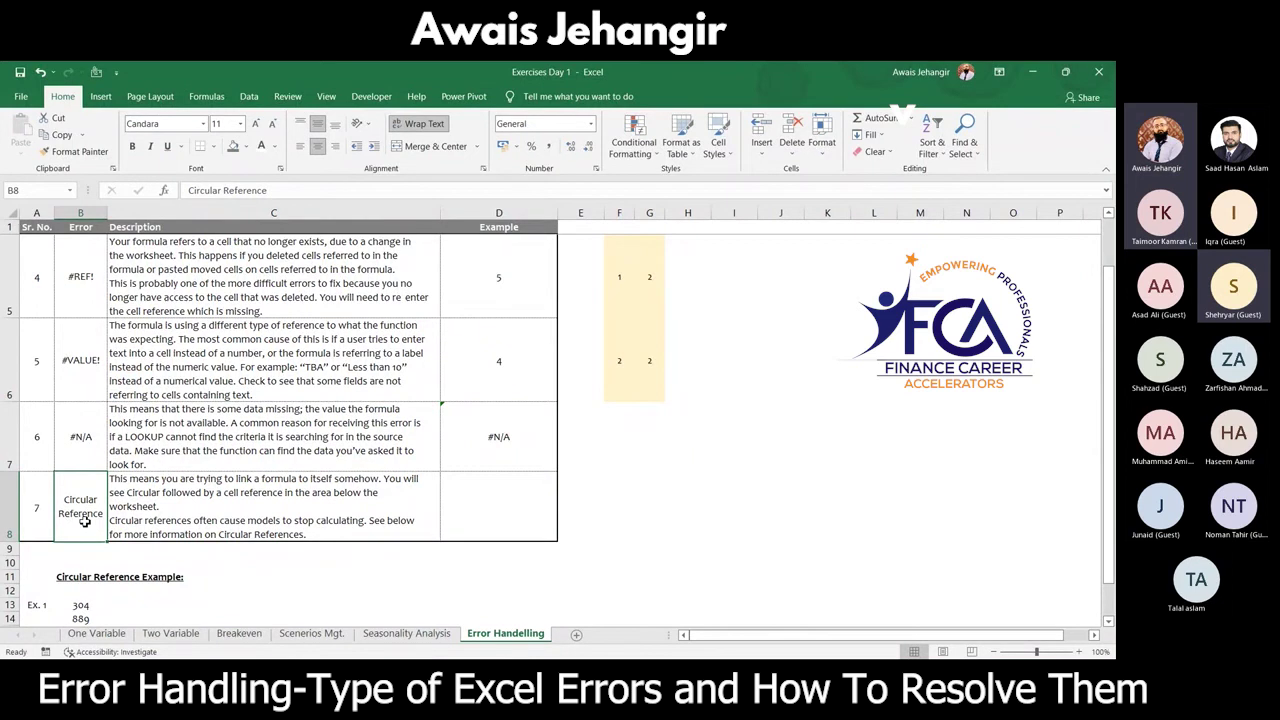
pyautogui.press('Left')
pyautogui.press('Right')
pyautogui.press('Right')
pyautogui.press('Right')
pyautogui.press('Down')
pyautogui.press('Down')
pyautogui.press('Down')
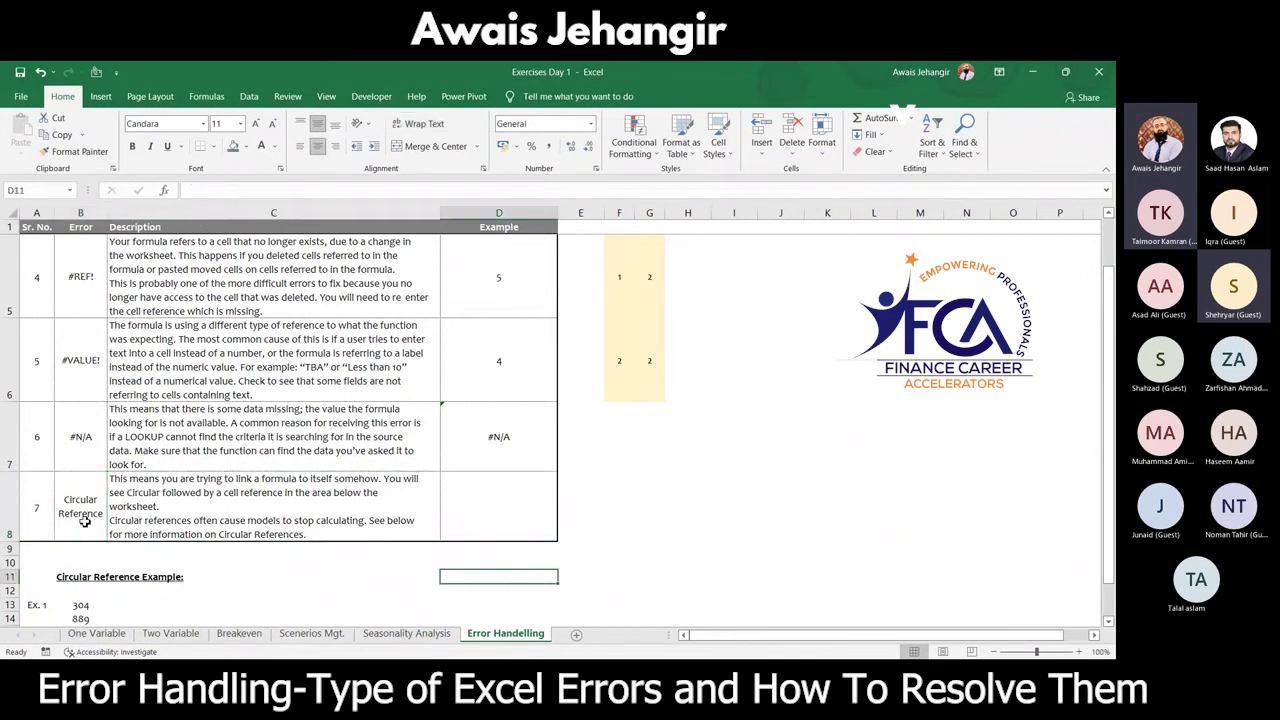
pyautogui.press('Left')
pyautogui.press('Left')
pyautogui.press('Left')
pyautogui.press('Down')
pyautogui.press('Down')
pyautogui.press('Down')
# Step: Total the Ex. 1 numbers in B21 with =SUM(B13:B20) and check the formula
pyautogui.press('Right')
pyautogui.press('Down')
pyautogui.press('Down')
pyautogui.press('Down')
pyautogui.press('Down')
pyautogui.press('Down')
pyautogui.press('Down')
pyautogui.press('Down')
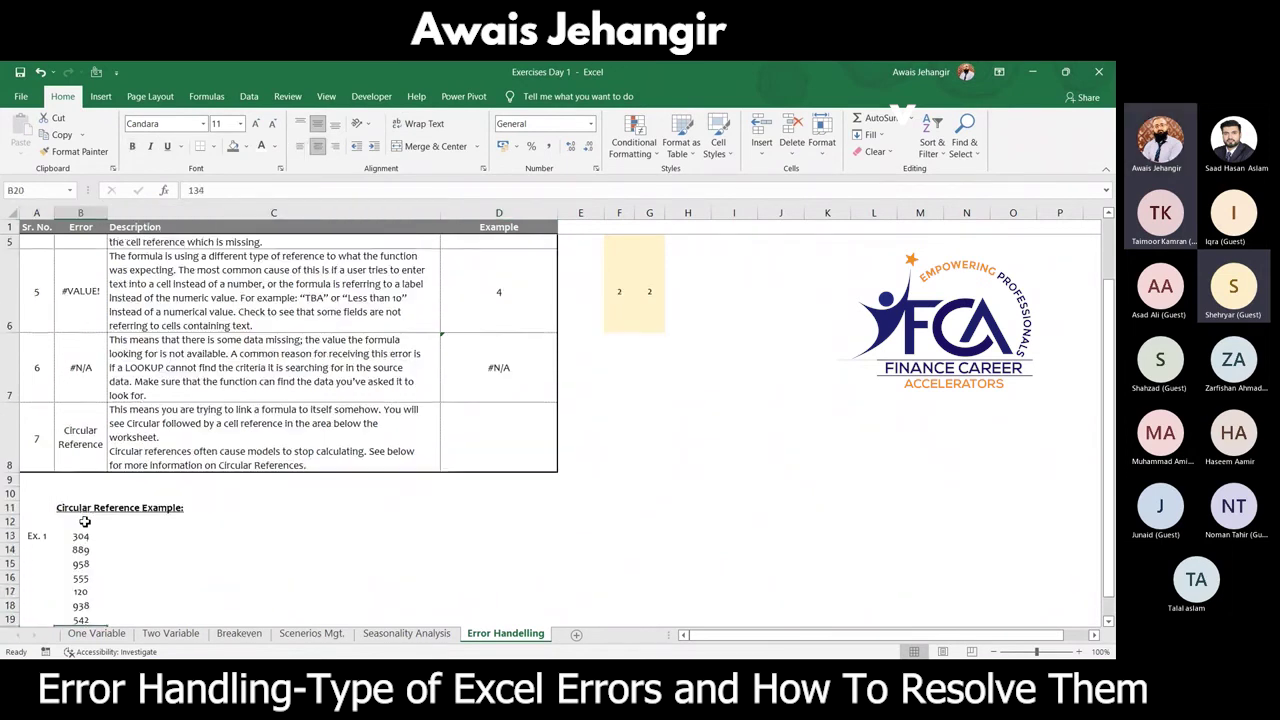
pyautogui.write('=SUM(')
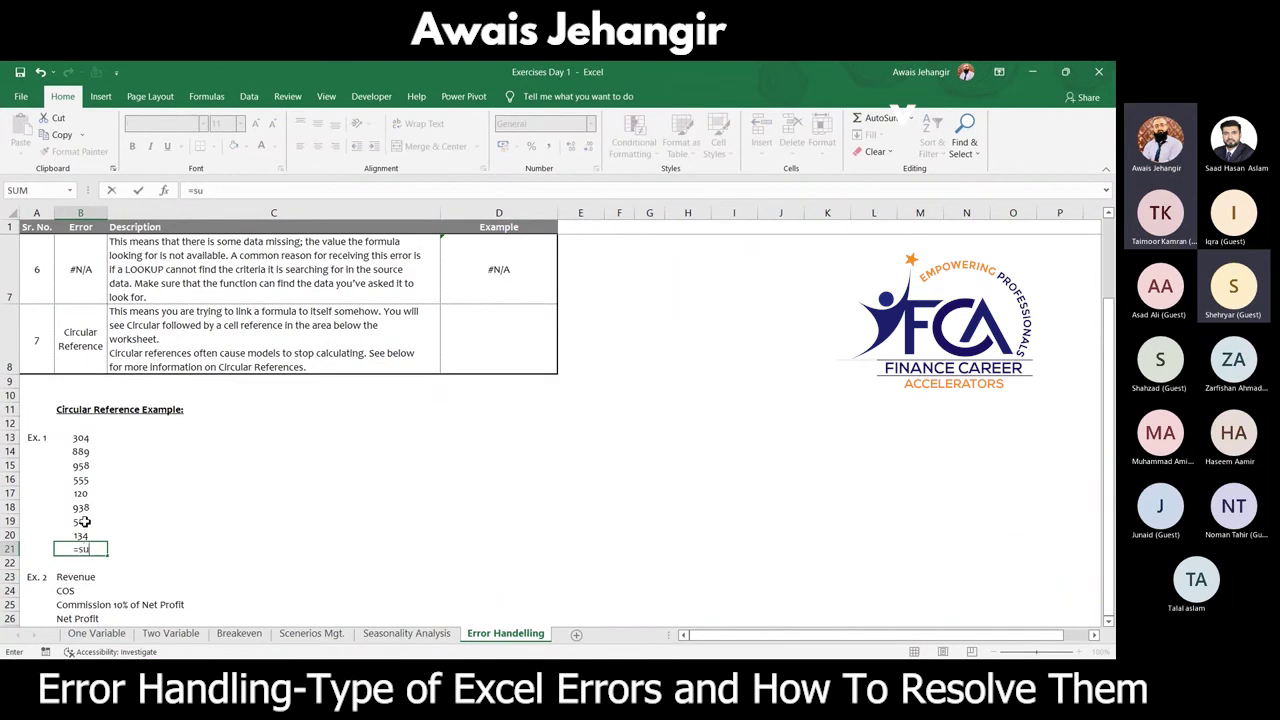
pyautogui.press('Up')
pyautogui.hotkey('shift', 'Up')
pyautogui.hotkey('shift', 'Up')
pyautogui.hotkey('shift', 'Up')
pyautogui.hotkey('shift', 'Up')
pyautogui.hotkey('shift', 'Up')
pyautogui.hotkey('shift', 'Up')
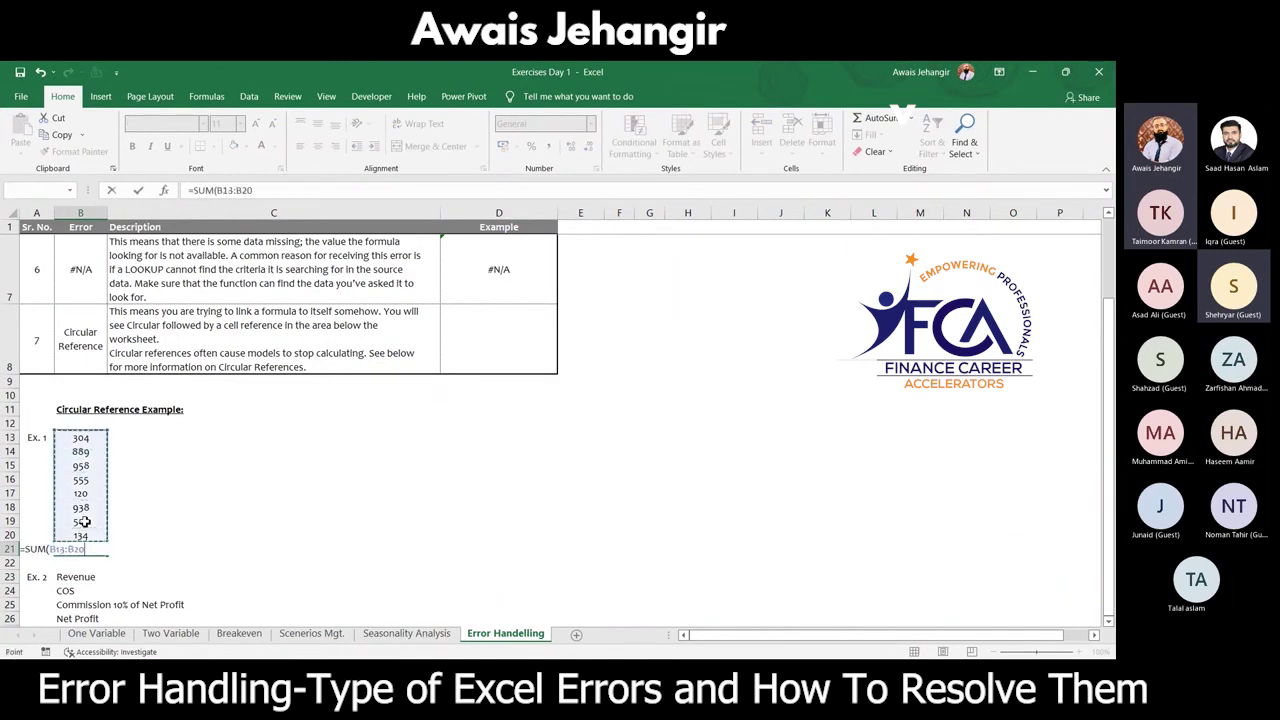
pyautogui.press('Return')
pyautogui.press('Up')
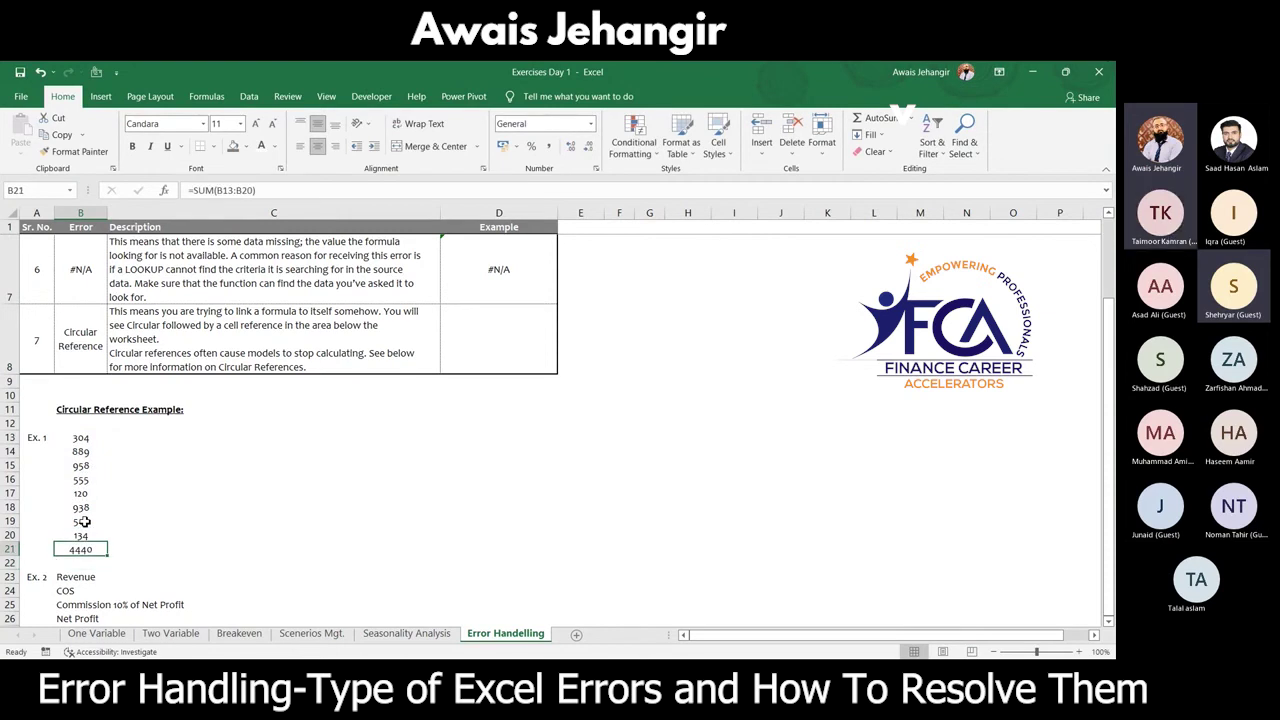
pyautogui.write('=SUM(')
pyautogui.click(85, 521)
pyautogui.press('Up')
pyautogui.press('Up')
pyautogui.press('Up')
pyautogui.press('Up')
pyautogui.press('Up')
pyautogui.press('Up')
pyautogui.press('Up')
pyautogui.press('Up')
pyautogui.press('Down')
pyautogui.press('Down')
pyautogui.hotkey('ctrl', 'shift', 'Down')
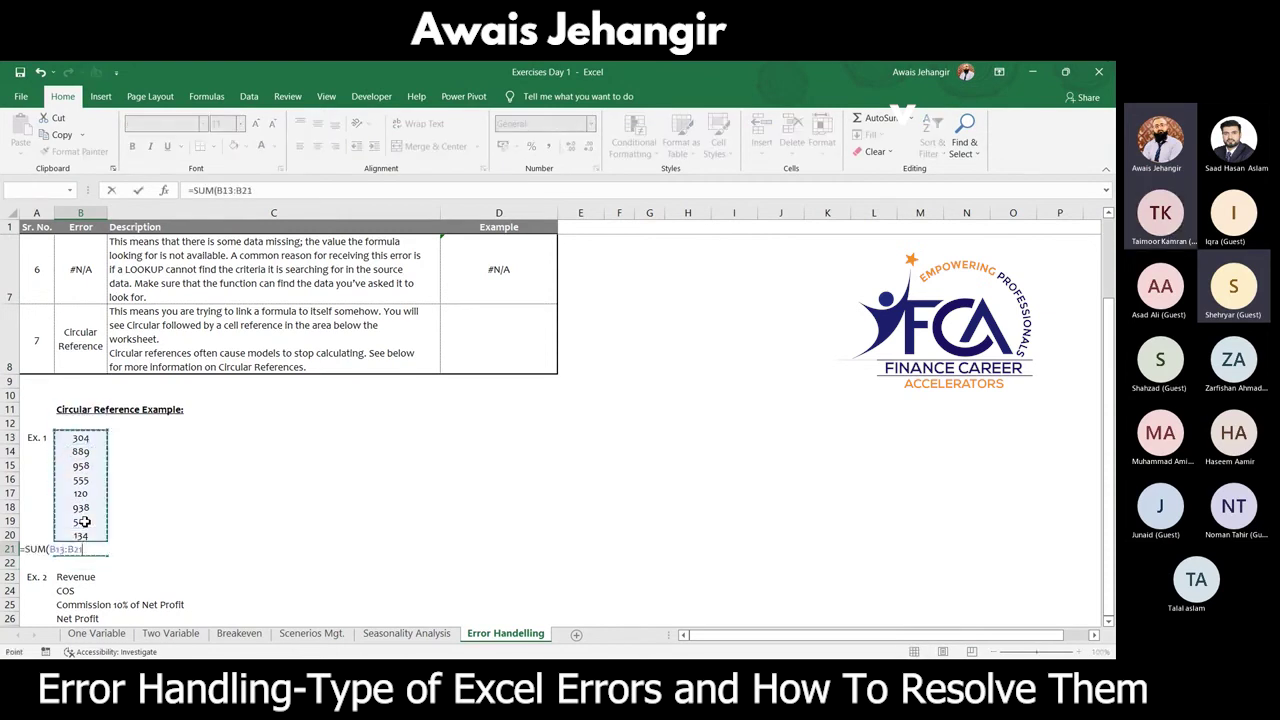
pyautogui.hotkey('shift', 'Down')
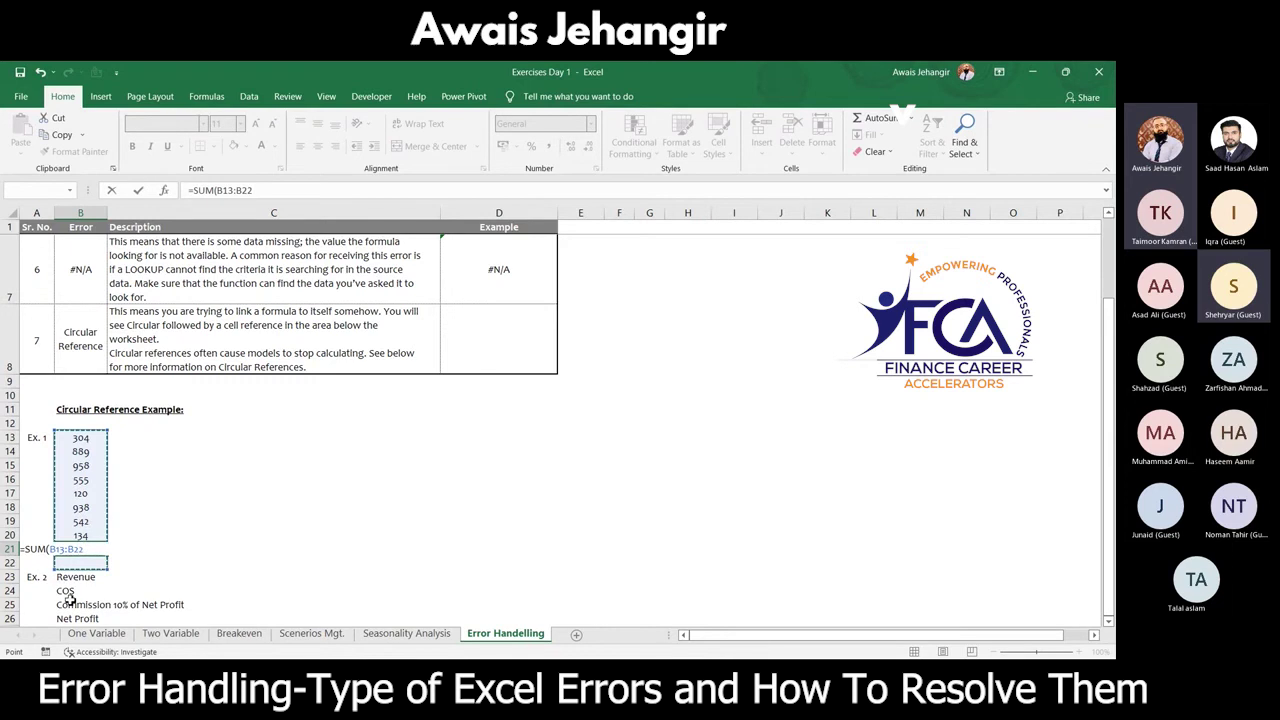
pyautogui.press('Escape')
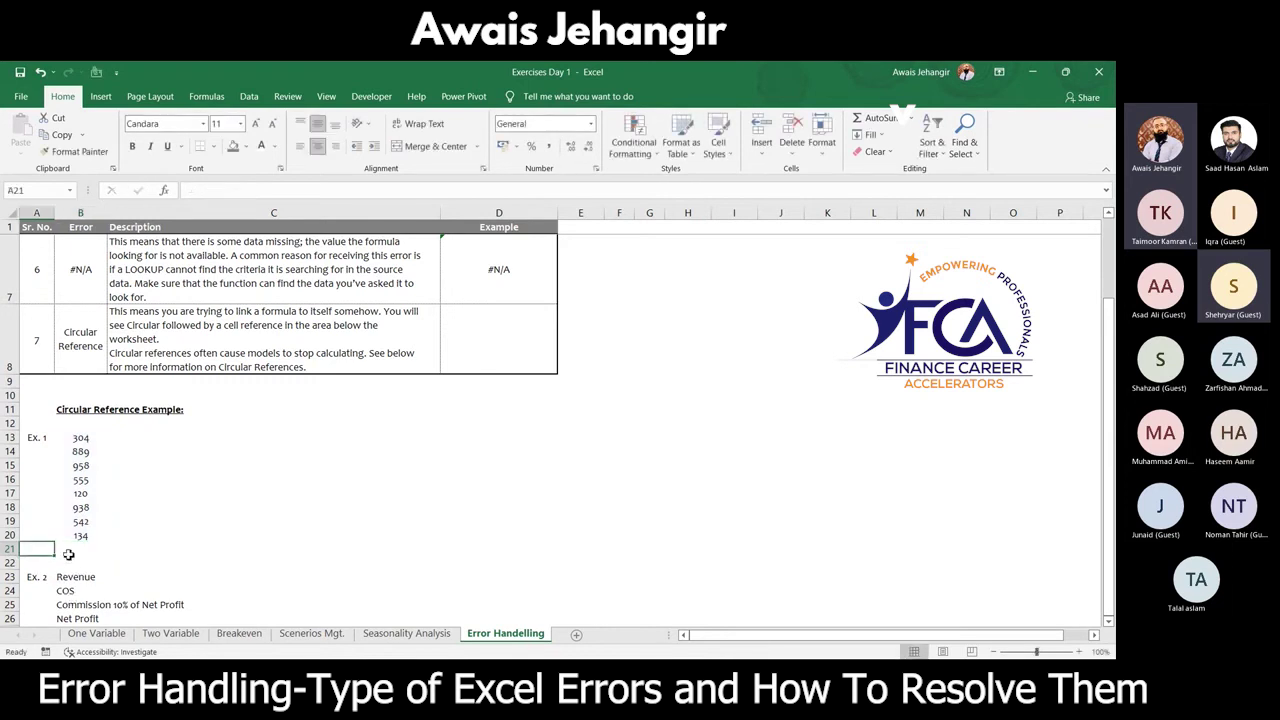
# Step: Create a circular reference by entering =SUM(B13:B21) in B21, dismiss the warning, and reselect the cell
pyautogui.click(68, 554)
pyautogui.write('=sum')
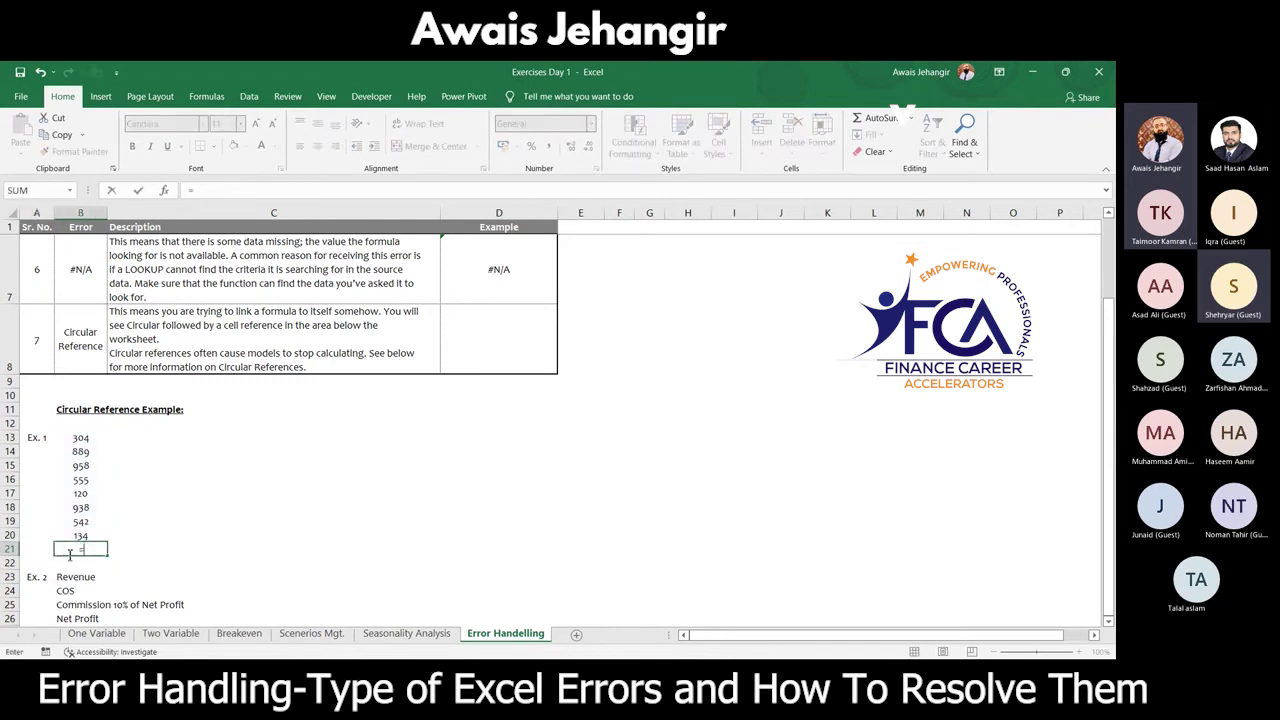
pyautogui.press('Tab')
pyautogui.press('Up')
pyautogui.press('Up')
pyautogui.press('Up')
pyautogui.press('Up')
pyautogui.press('Up')
pyautogui.press('Up')
pyautogui.press('Up')
pyautogui.press('Up')
pyautogui.hotkey('shift', 'Down')
pyautogui.hotkey('shift', 'Down')
pyautogui.hotkey('shift', 'Down')
pyautogui.hotkey('shift', 'Down')
pyautogui.hotkey('shift', 'Down')
pyautogui.hotkey('shift', 'Down')
pyautogui.hotkey('shift', 'Down')
pyautogui.hotkey('shift', 'Down')
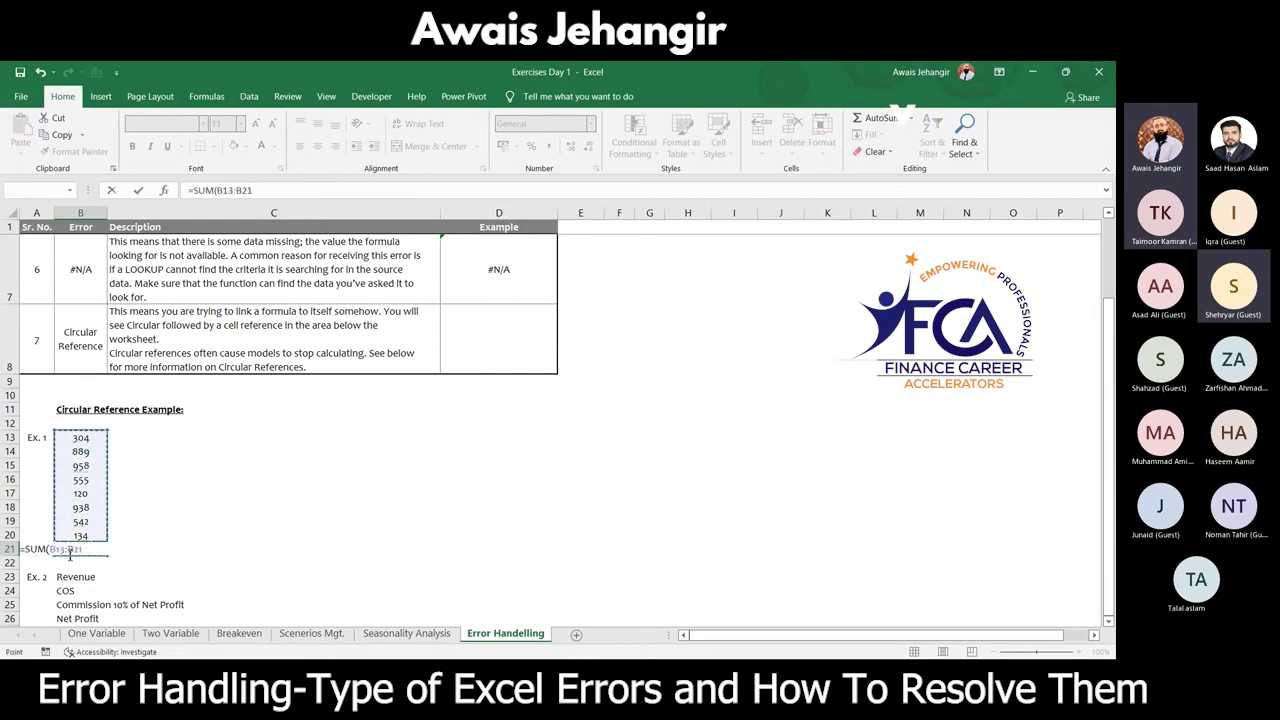
pyautogui.press('Return')
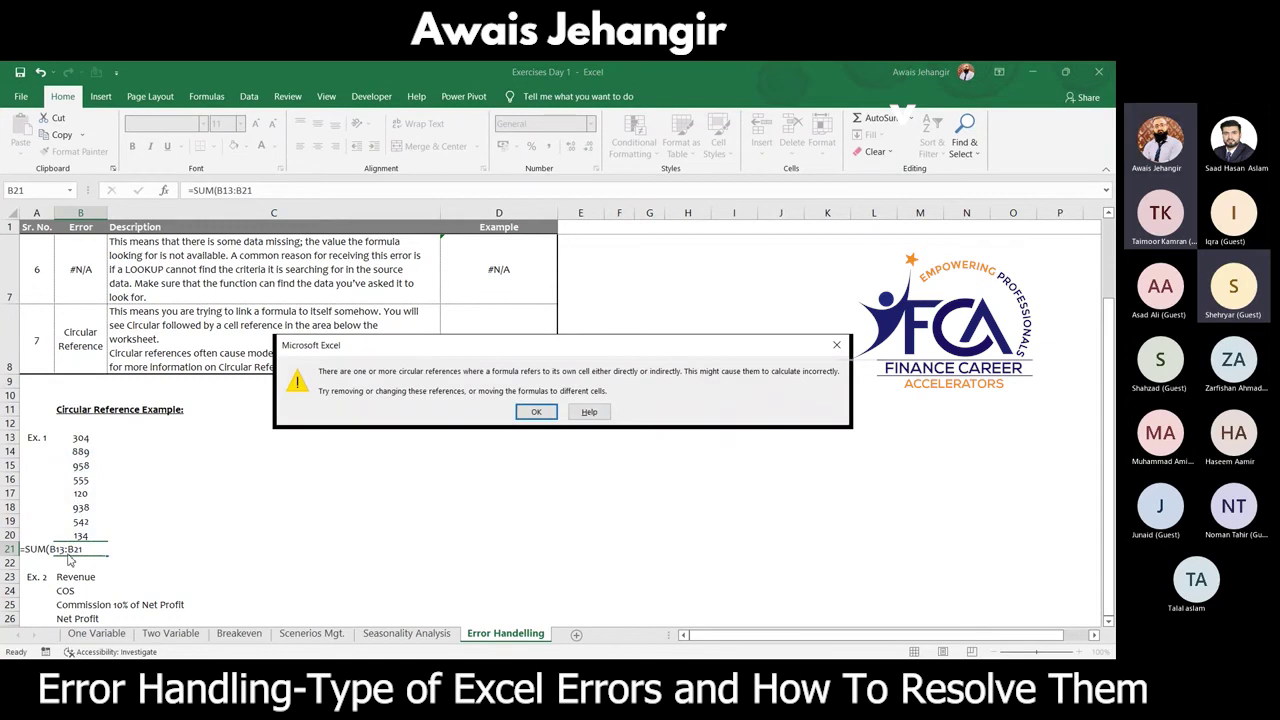
pyautogui.press('Return')
pyautogui.click(70, 553)
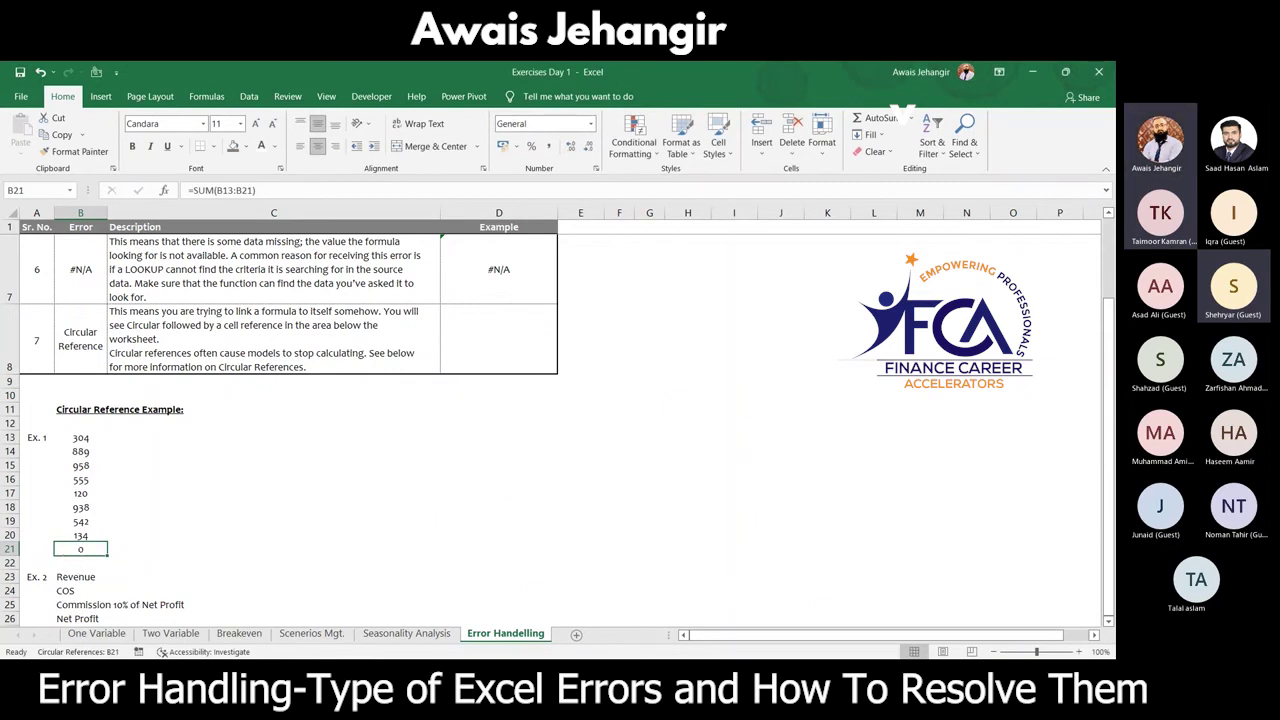
# Step: Use Error Checking to look up which cell contains the circular reference
pyautogui.click(210, 97)
pyautogui.click(729, 134)
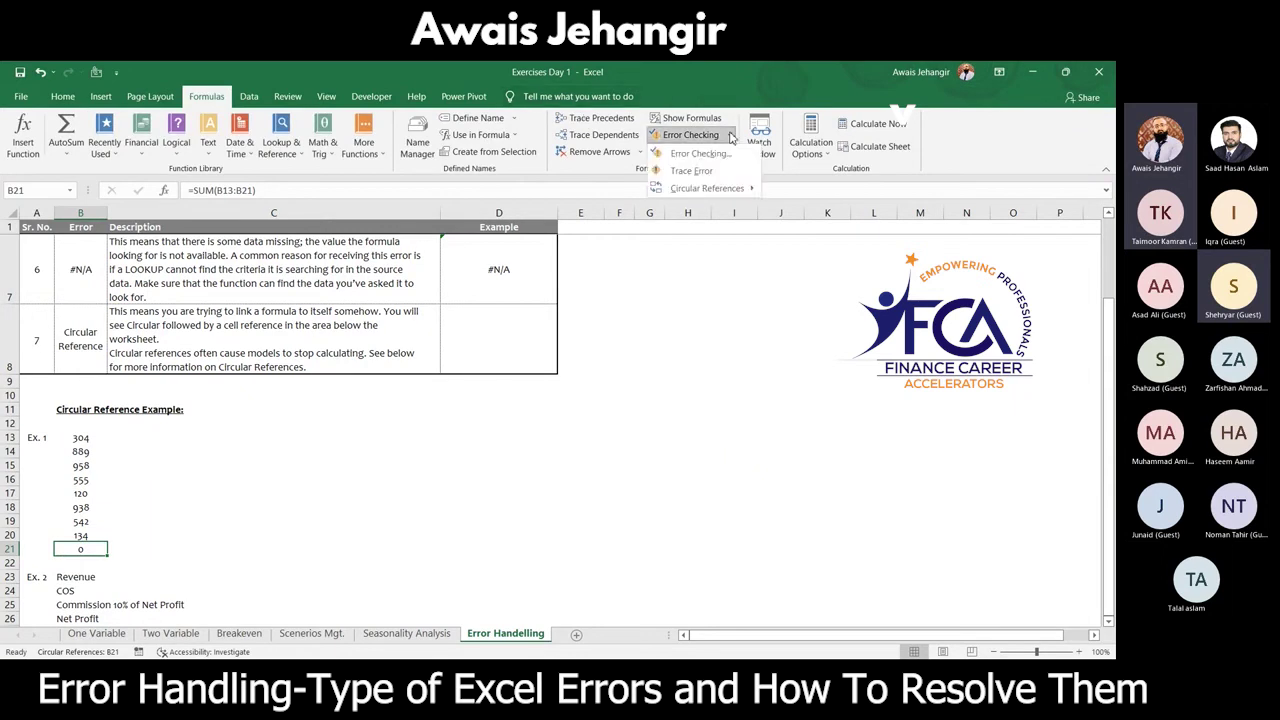
pyautogui.moveTo(745, 188)
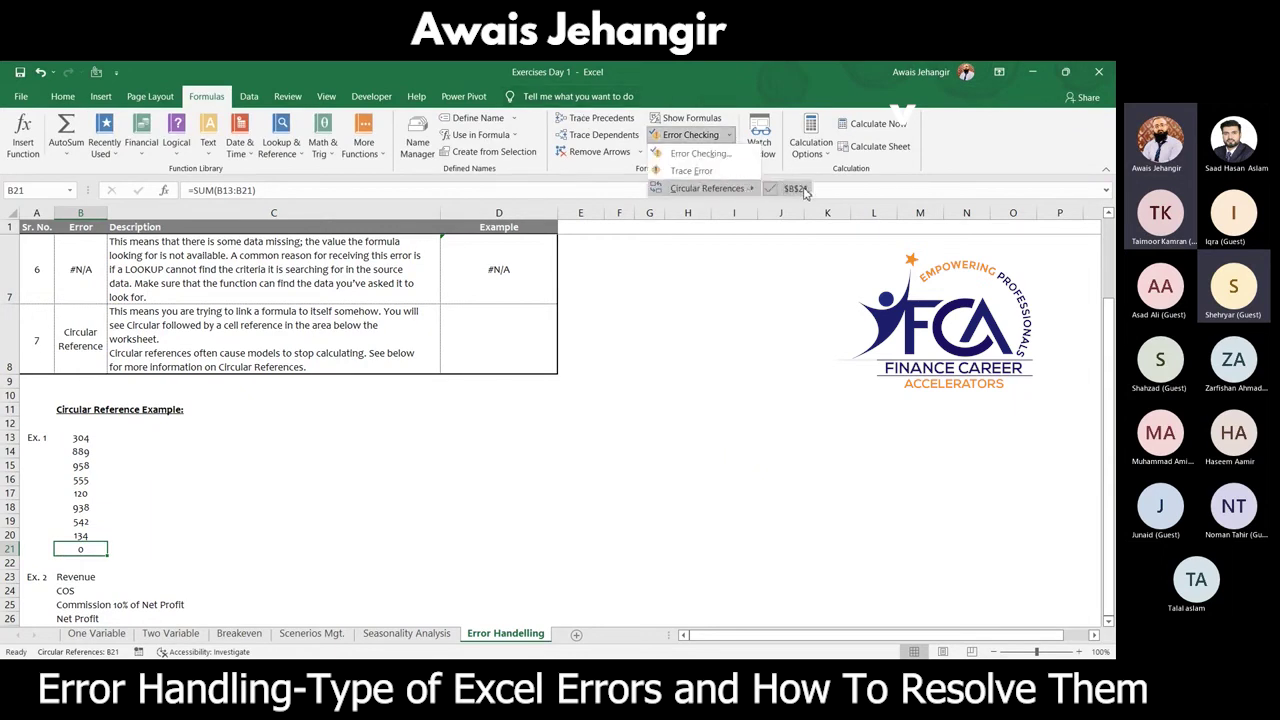
pyautogui.click(450, 497)
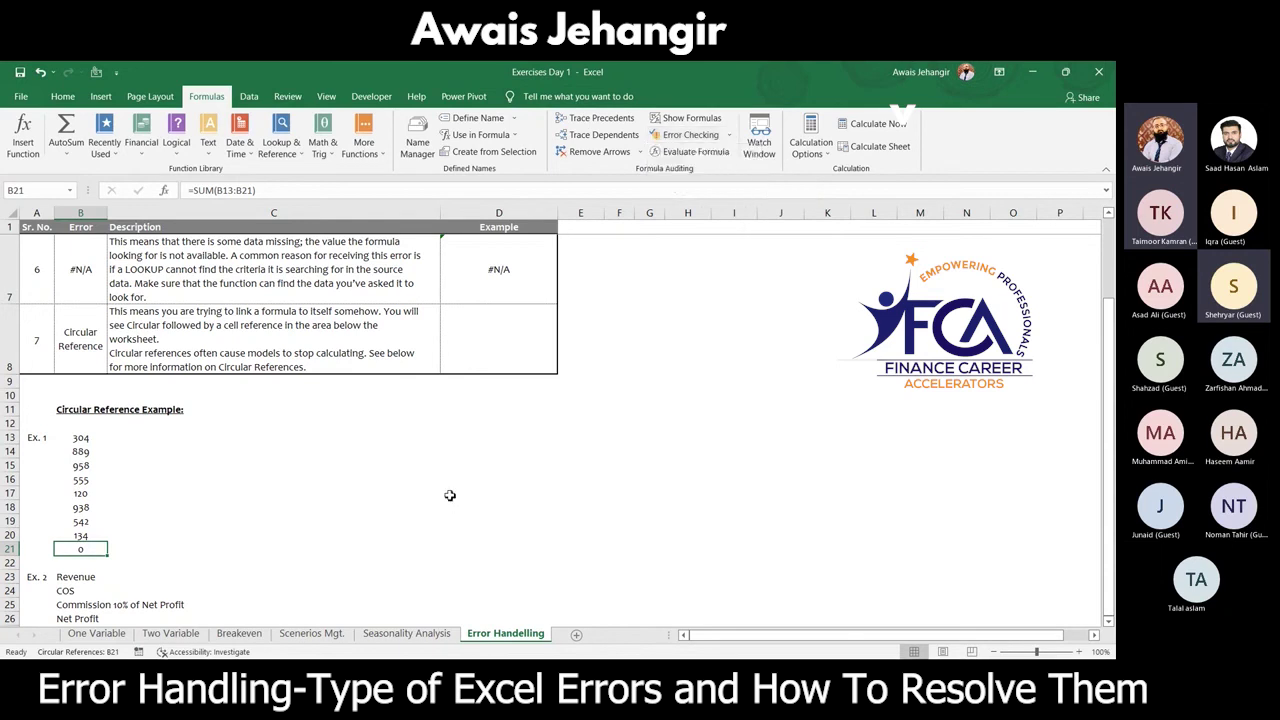
# Step: Resolve the circular reference by re-entering the B21 total as a SUM of B13:B20 only
pyautogui.write('=SUM(')
pyautogui.press('Up')
pyautogui.hotkey('ctrl', 'shift', 'Up')
pyautogui.press('Return')
# Step: Enter a revenue of 50000 for Ex. 2 in D23
pyautogui.press('Down')
pyautogui.press('Down')
pyautogui.press('Down')
pyautogui.press('Down')
pyautogui.scroll(-2, 450, 495)
pyautogui.press('Up')
pyautogui.press('Up')
pyautogui.press('Up')
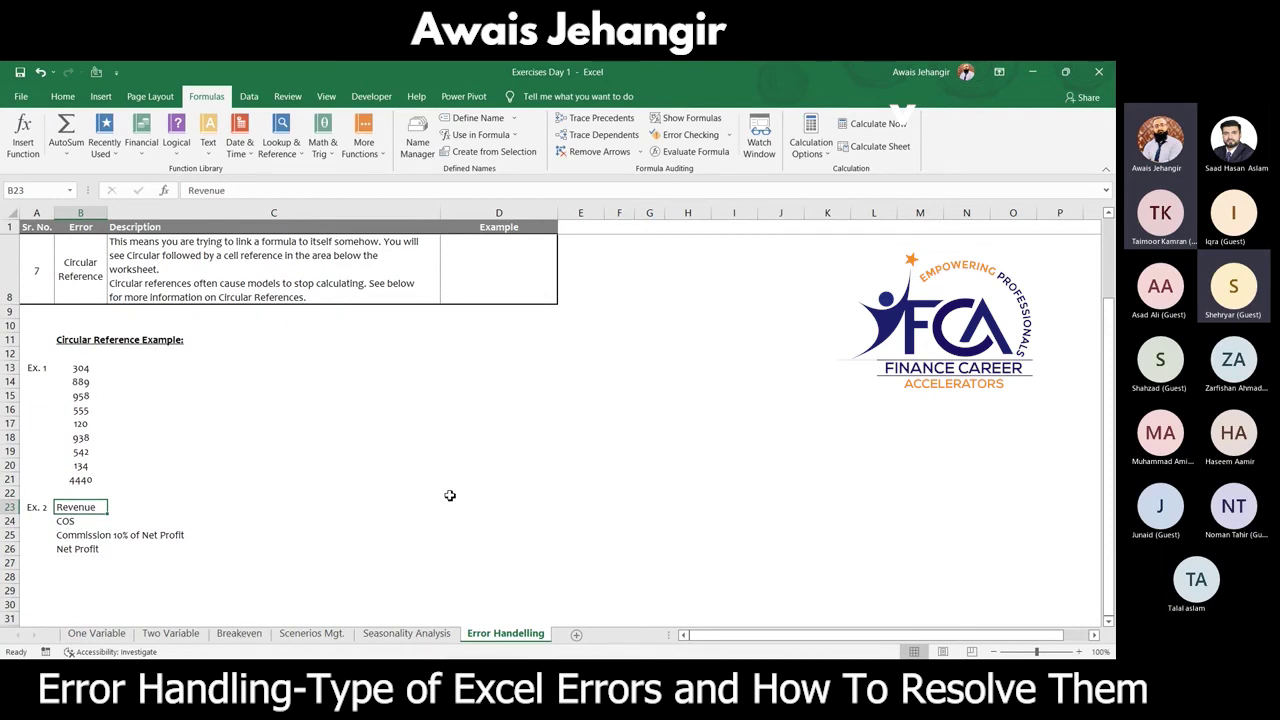
pyautogui.press('Right')
pyautogui.press('Right')
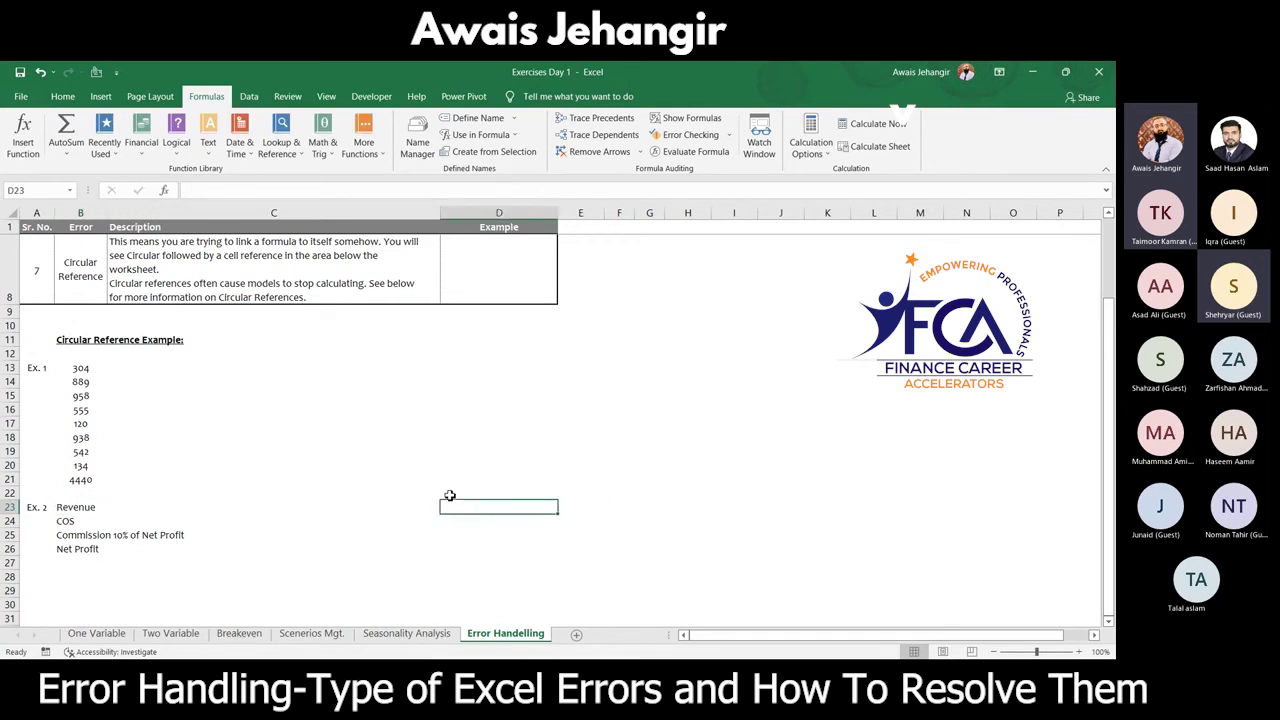
pyautogui.write('500000')
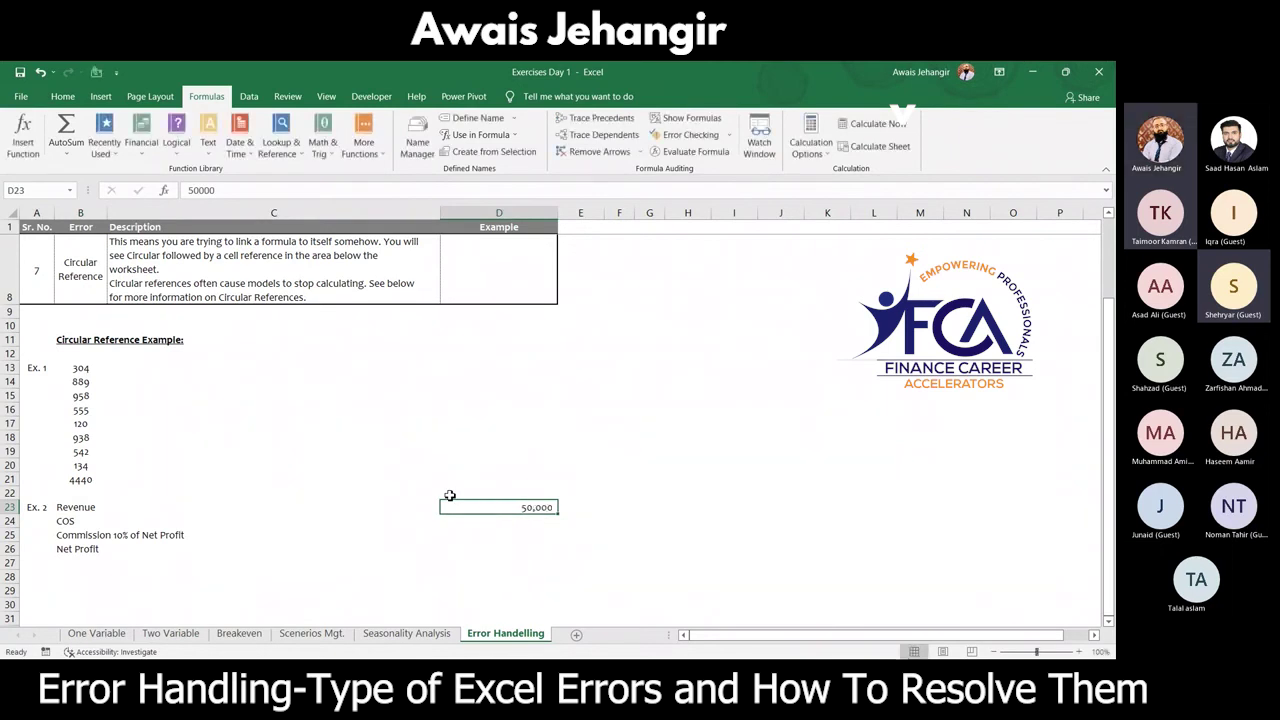
pyautogui.press('Return')
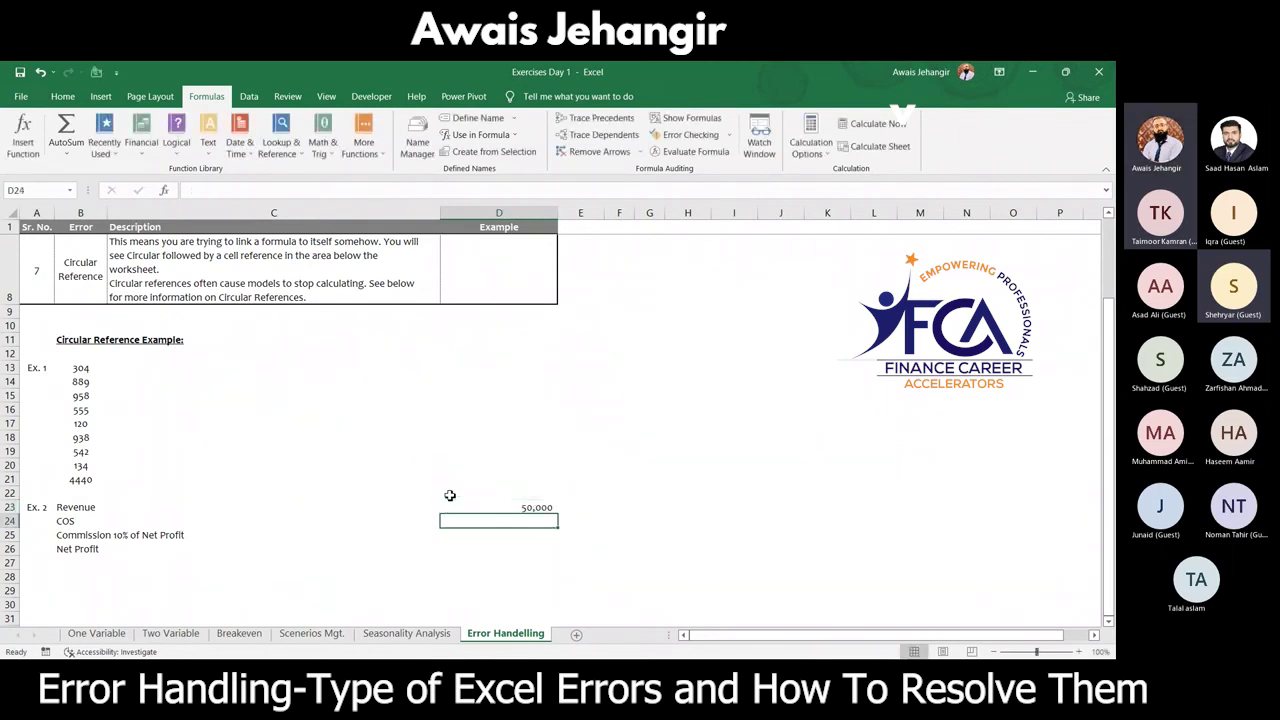
# Step: Enter the Ex. 2 cost of sales in D24 as the negative amount -30000
pyautogui.write('- 30,00')
pyautogui.write('0')
pyautogui.press('Return')
pyautogui.press('Up')
pyautogui.write('-30000')
pyautogui.press('Return')
pyautogui.press('Up')
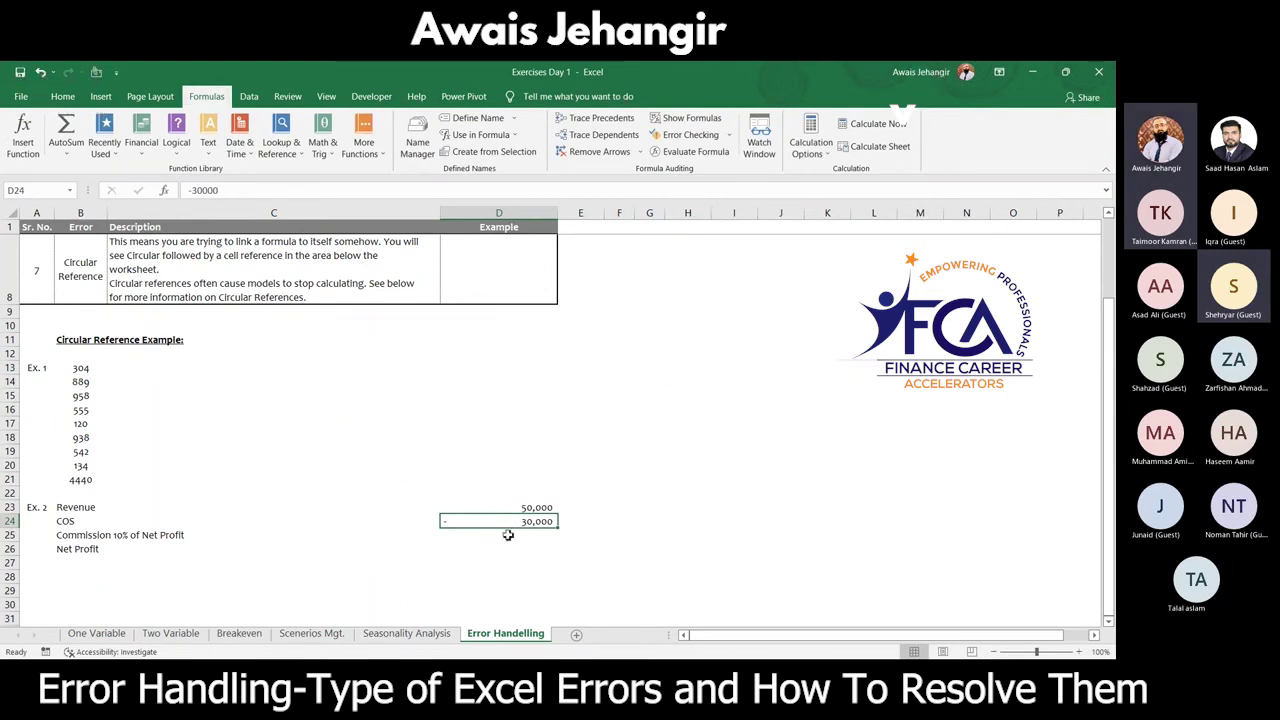
# Step: Enter the Ex. 2 commission formula =-D26*10% in D25, referring to the net profit cell
pyautogui.click(446, 534)
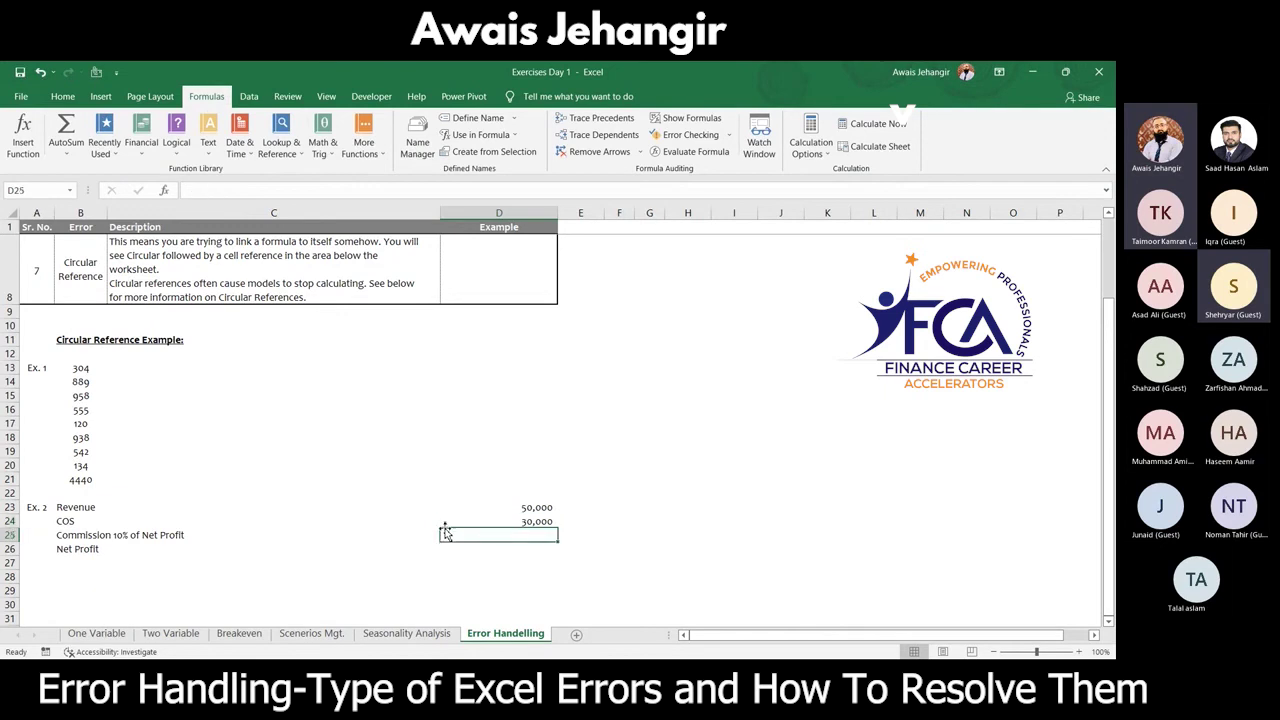
pyautogui.press('Left')
pyautogui.press('Left')
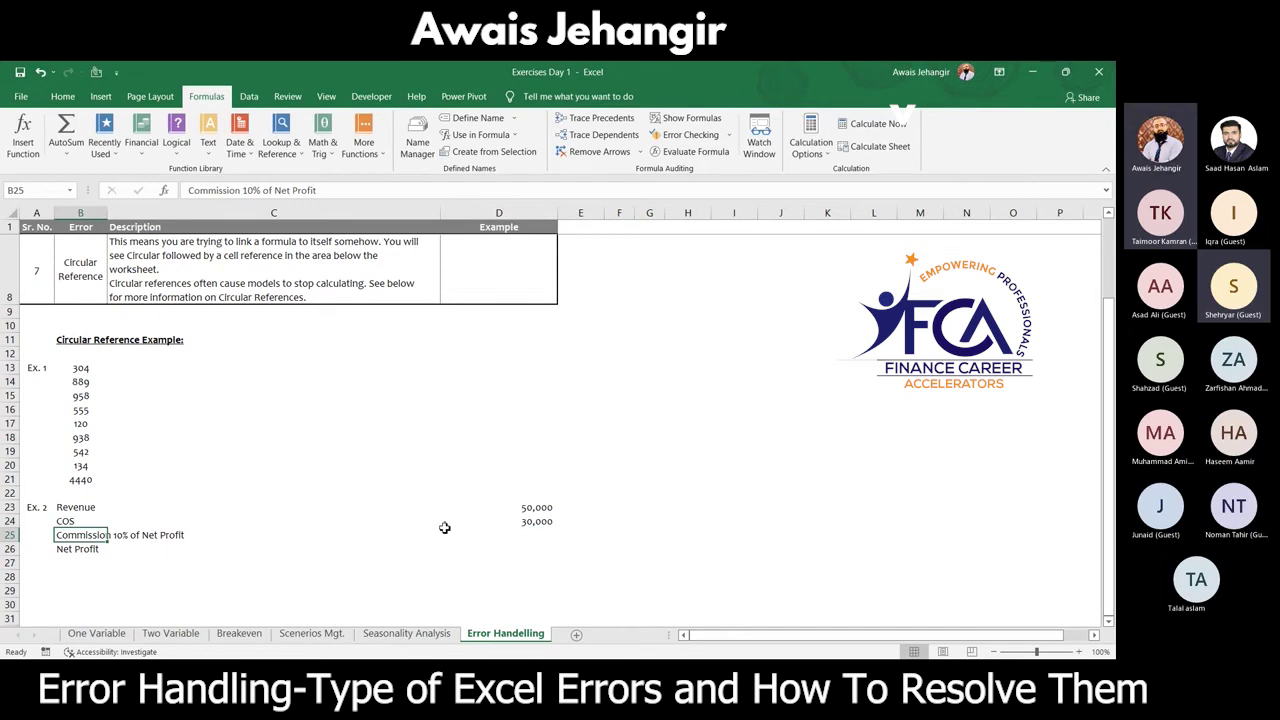
pyautogui.press('Right')
pyautogui.press('Right')
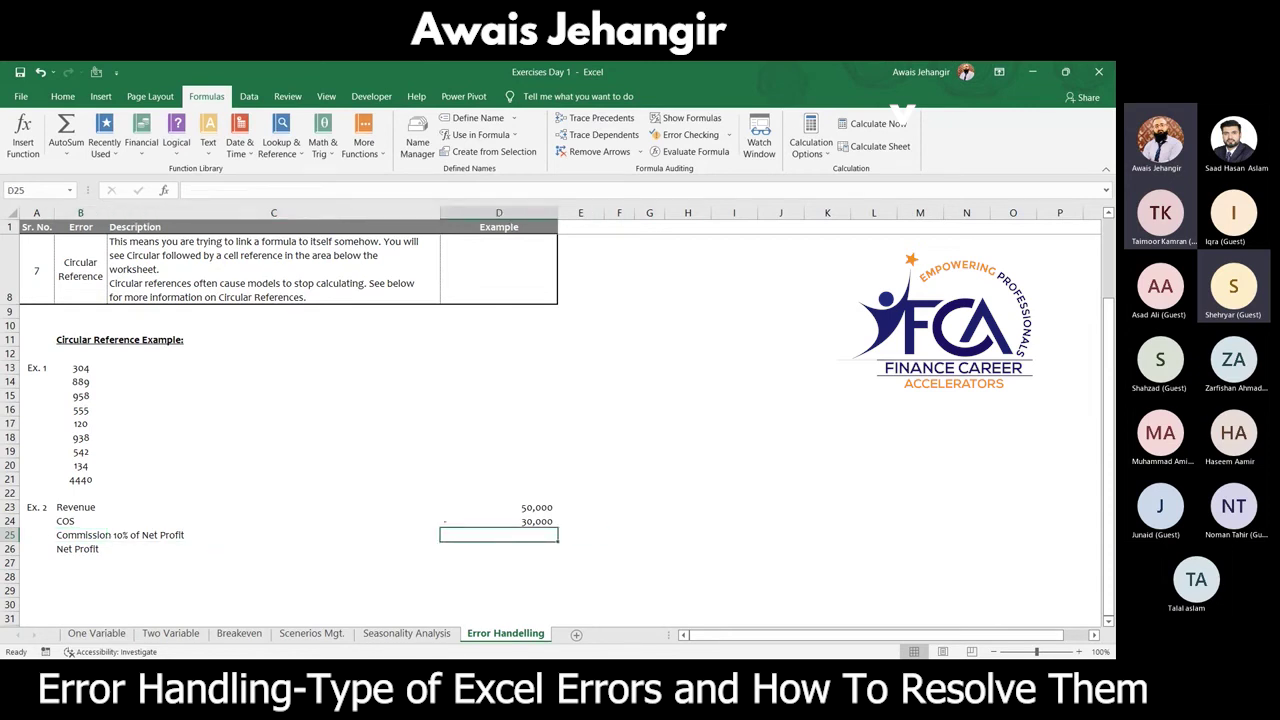
pyautogui.write('=')
pyautogui.press('Down')
pyautogui.write('*10')
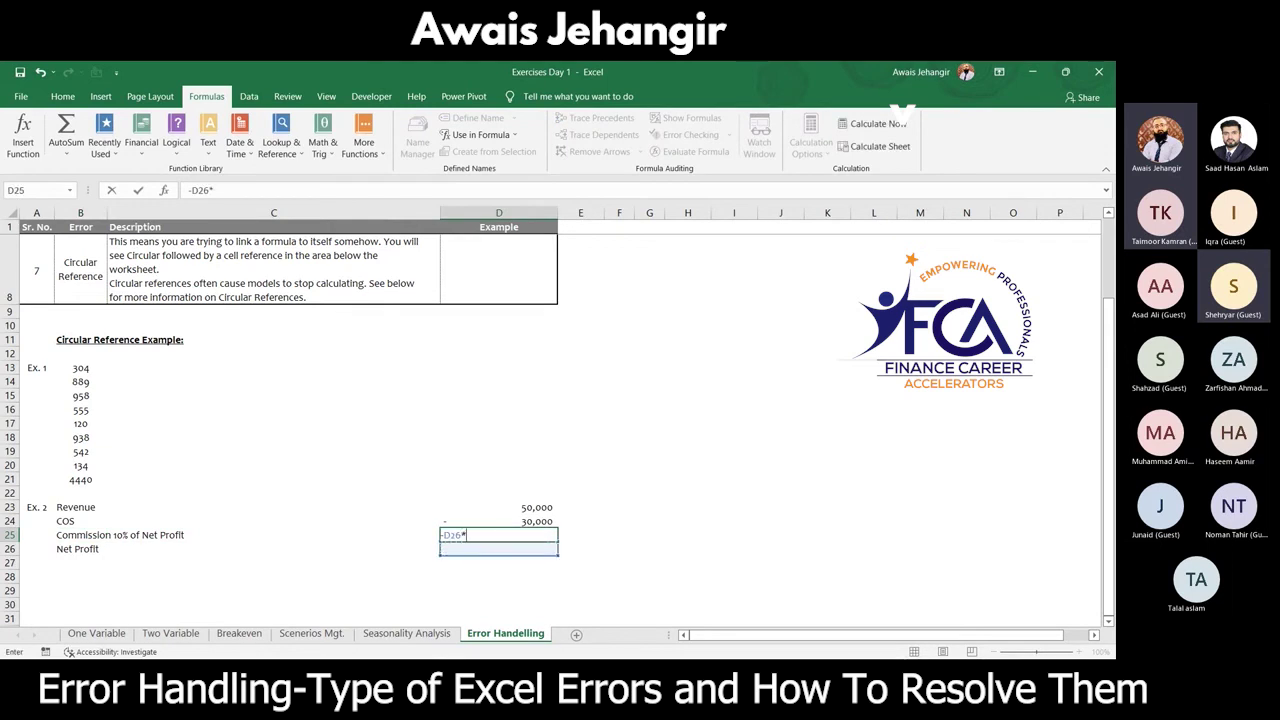
pyautogui.press('Return')
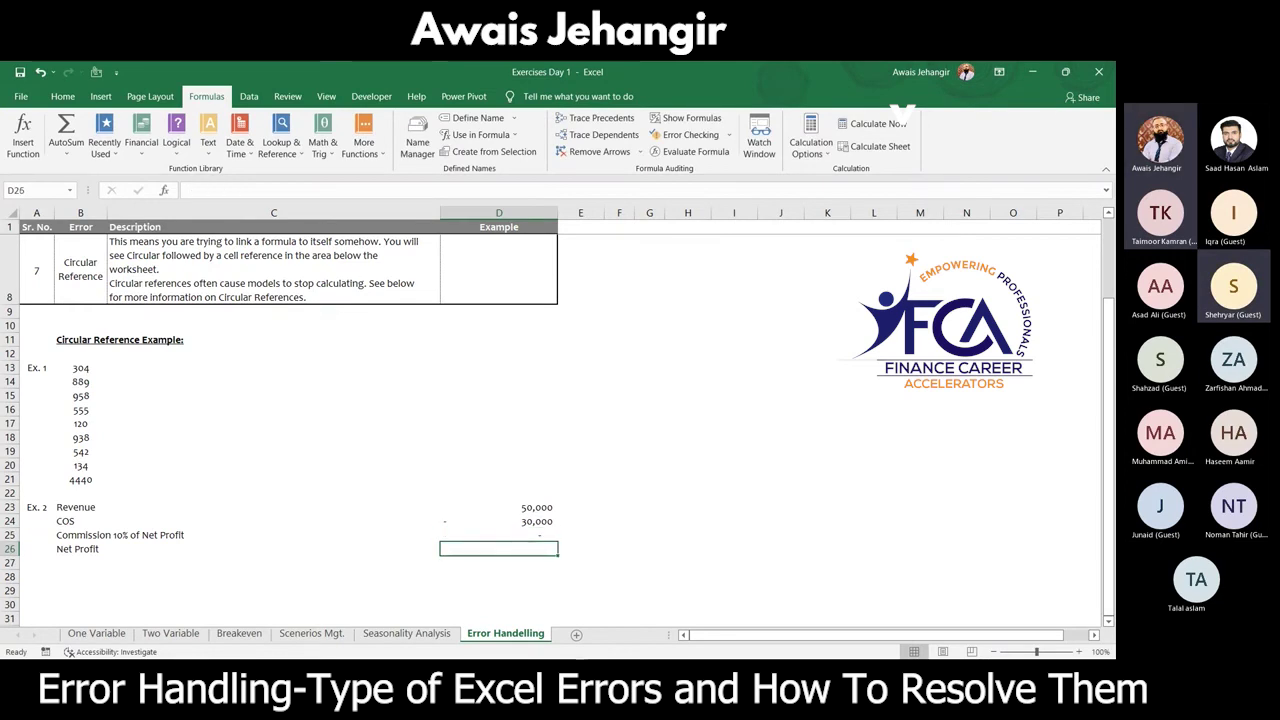
# Step: Re-enter the Ex. 2 cost of sales in D24 as the positive amount 30,000
pyautogui.write('=SUM(')
pyautogui.press('Escape')
pyautogui.press('Up')
pyautogui.press('Up')
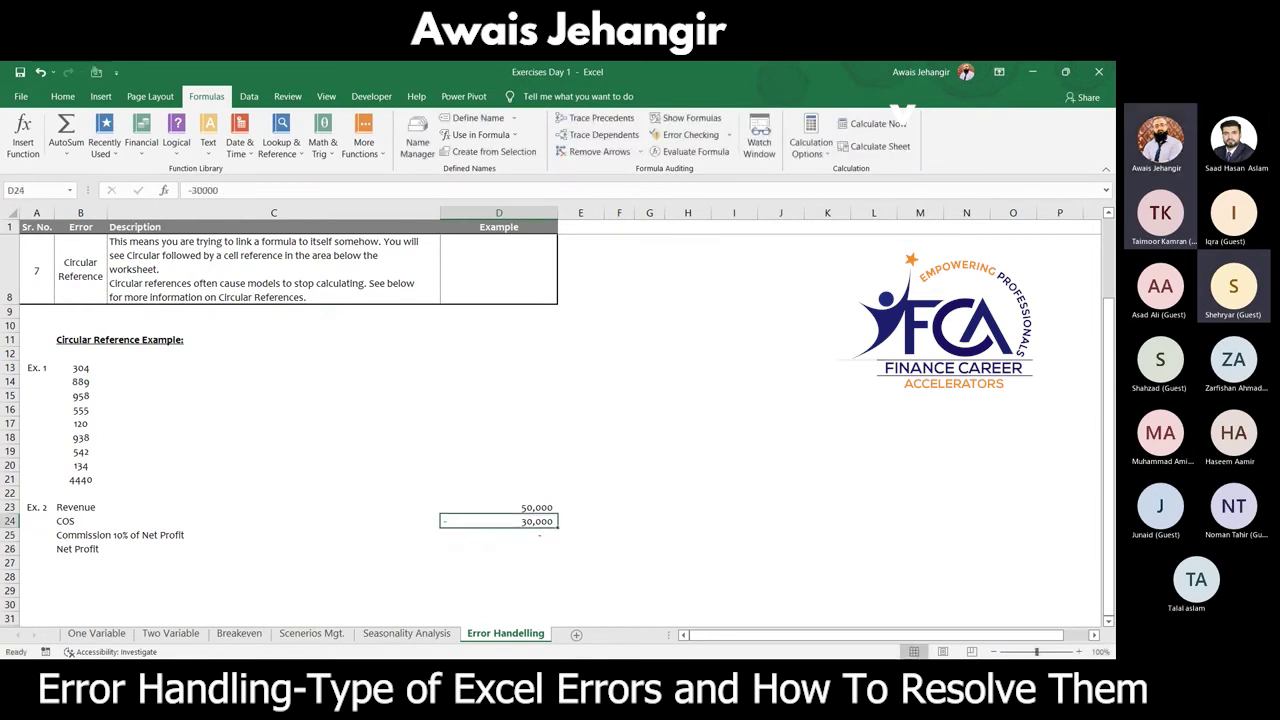
pyautogui.write('30,000')
pyautogui.press('Return')
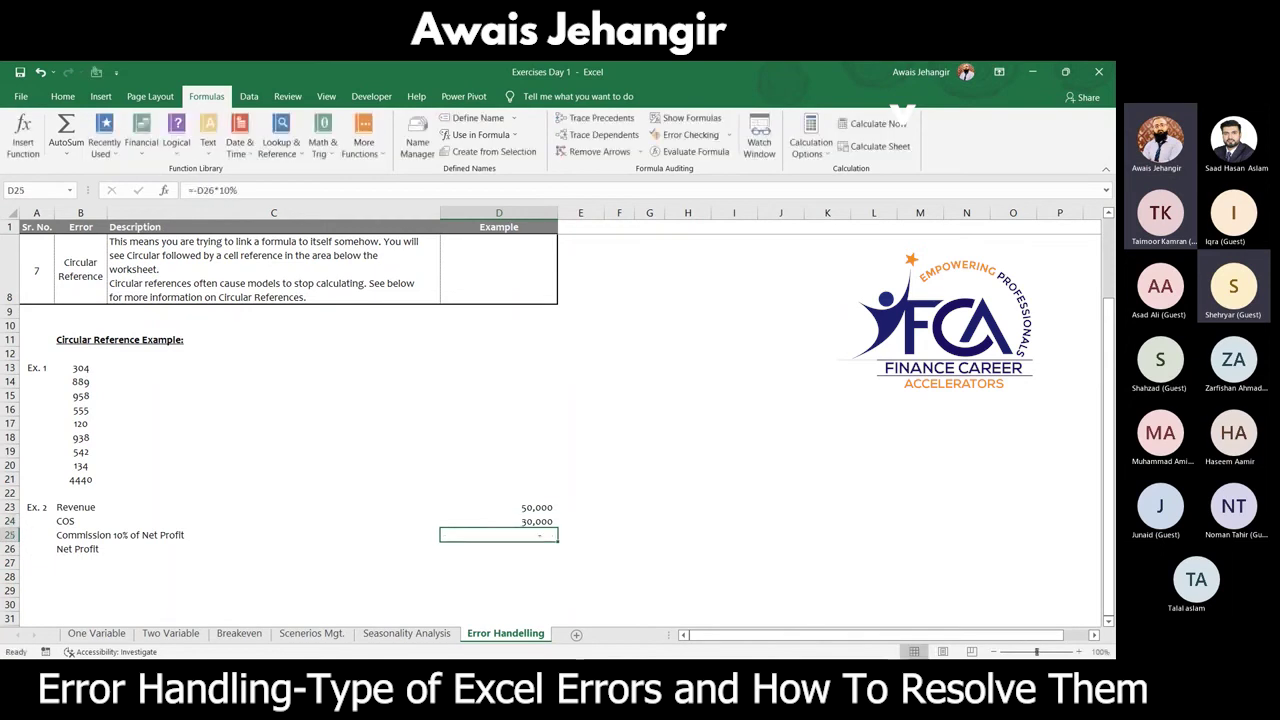
# Step: Remove the minus sign from the commission formula in D25 so it reads =D26*10%
pyautogui.press('F2')
pyautogui.press('BackSpace')
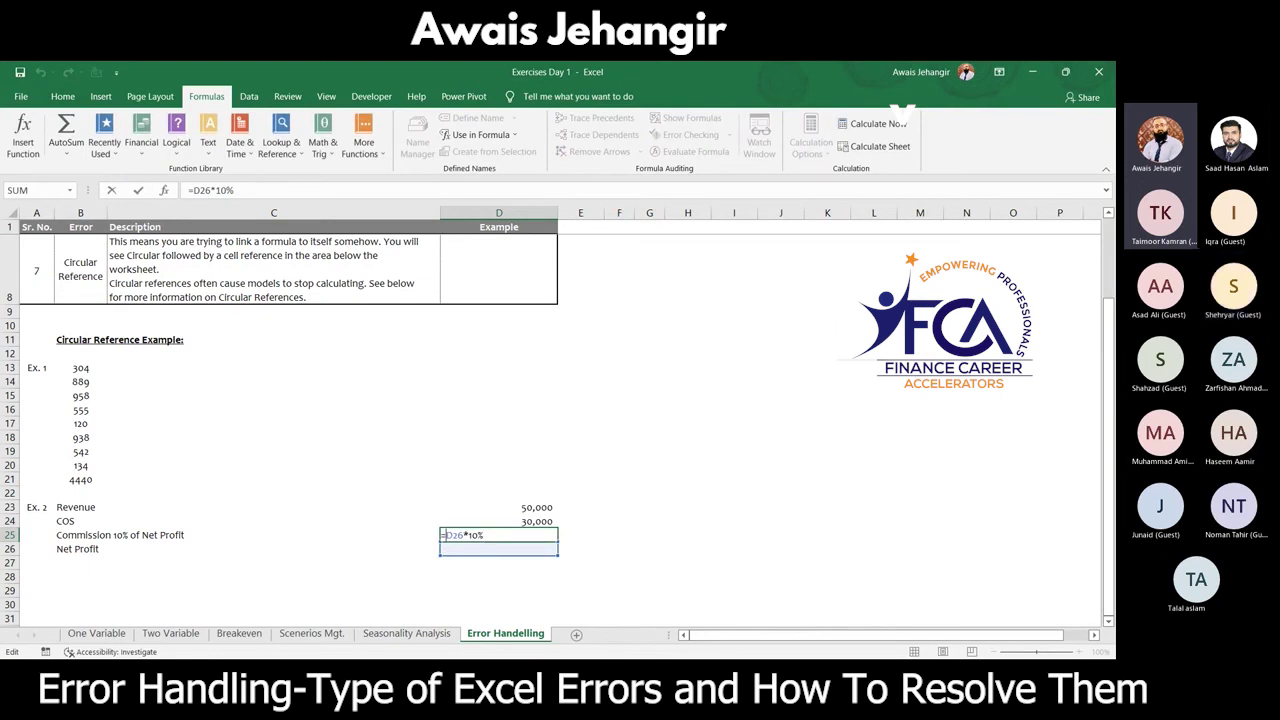
pyautogui.press('Return')
# Step: Enter the net profit formula =D23-D24-D25 in D26, subtracting cost of sales and commission from revenue
pyautogui.write('=D23-D24-')
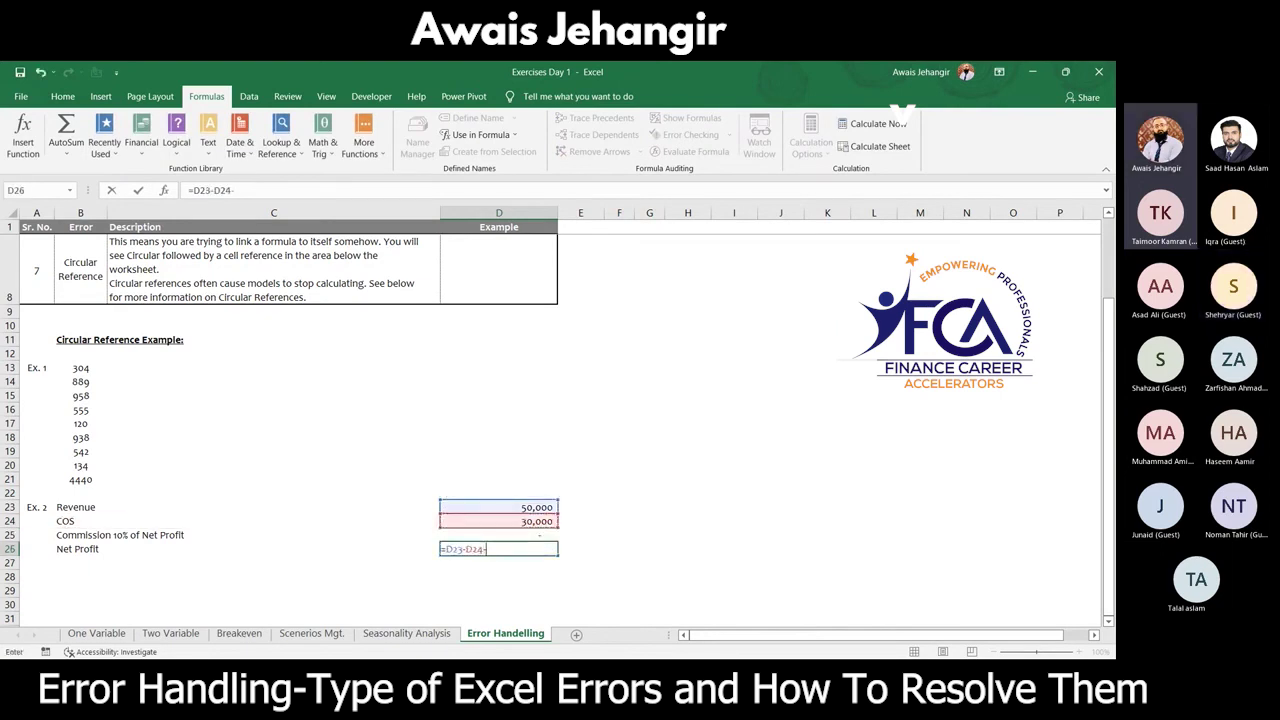
pyautogui.press('Up')
pyautogui.hotkey('shift', 'space')
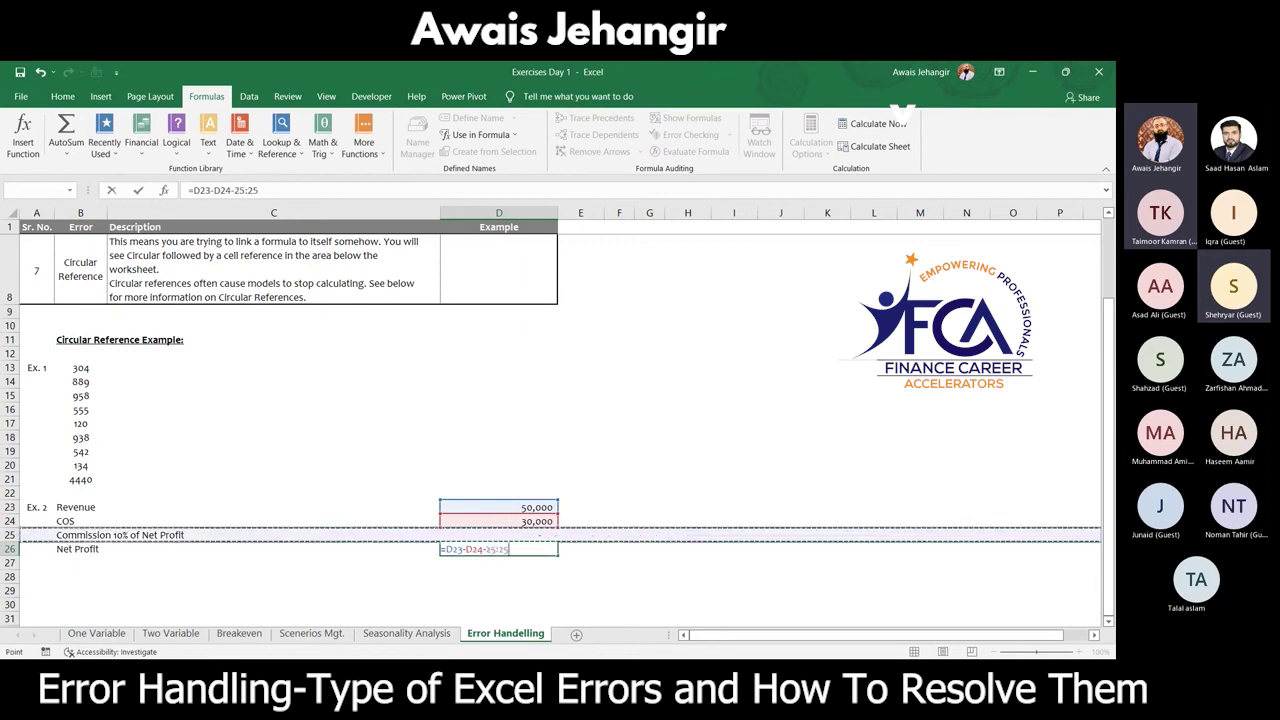
pyautogui.click(469, 535)
pyautogui.press('Return')
# Step: Examine how the commission formula in D25 and the net profit formula in D26 refer to each other
pyautogui.click(469, 545)
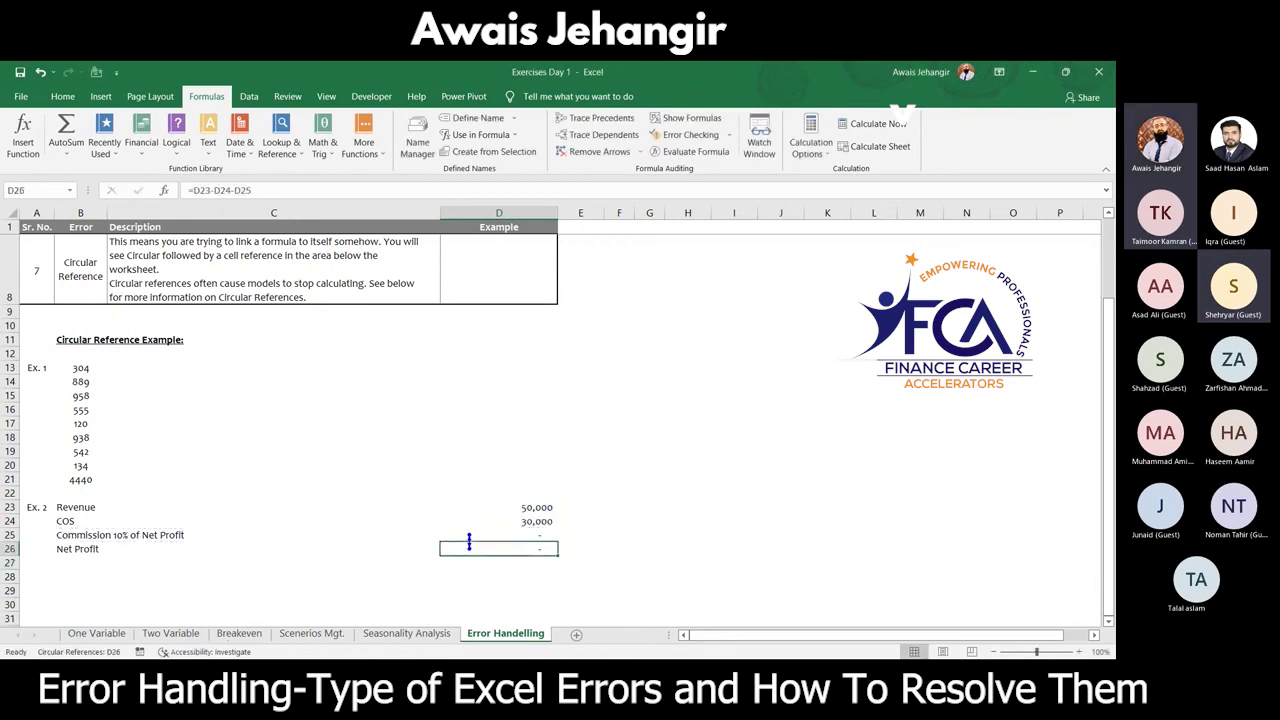
pyautogui.doubleClick(469, 537)
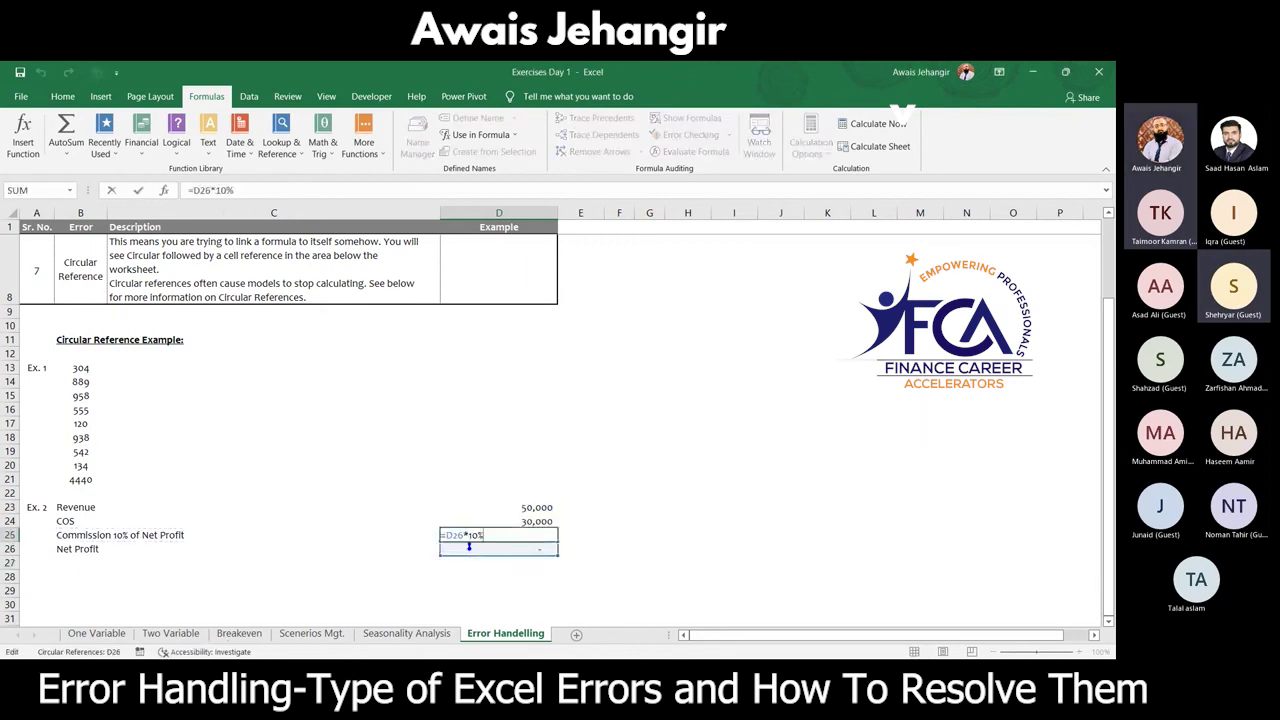
pyautogui.click(469, 546)
pyautogui.click(469, 538)
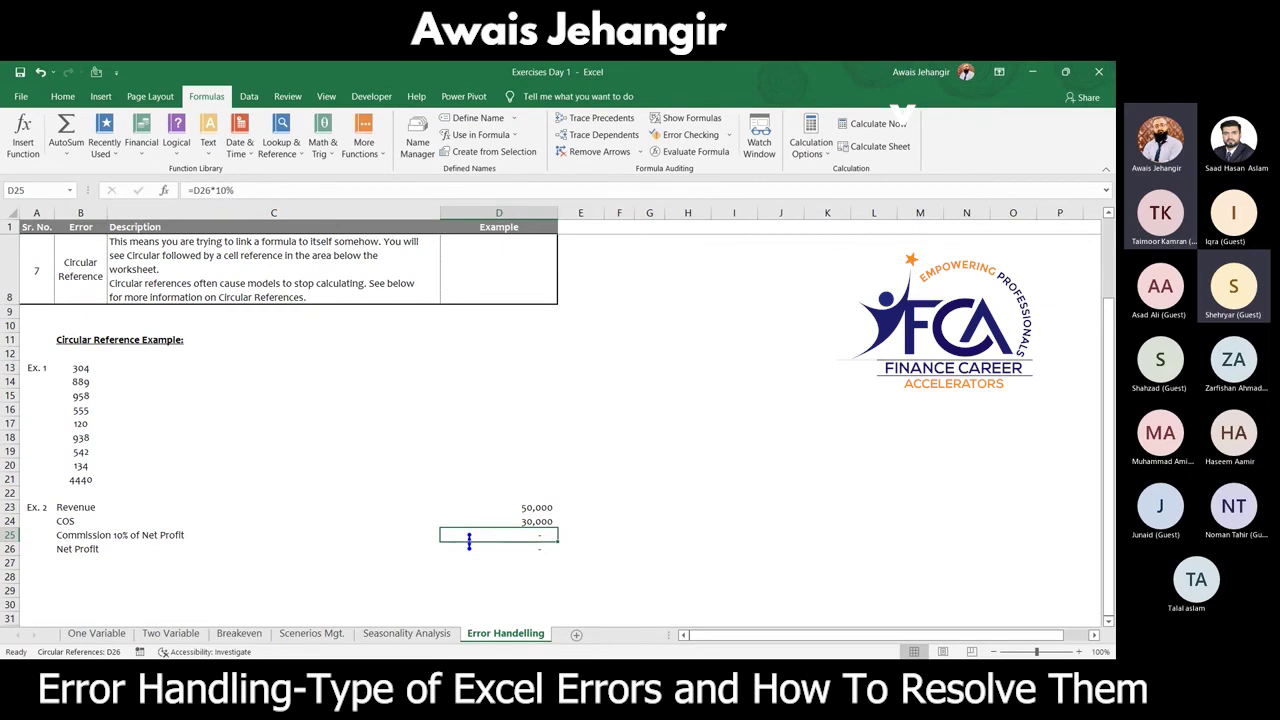
pyautogui.click(469, 543)
pyautogui.click(469, 536)
pyautogui.click(469, 545)
pyautogui.click(469, 537)
# Step: Enable iterative calculation in the Excel formula options, reviewing the maximum iterations and maximum change settings before applying
pyautogui.click(22, 98)
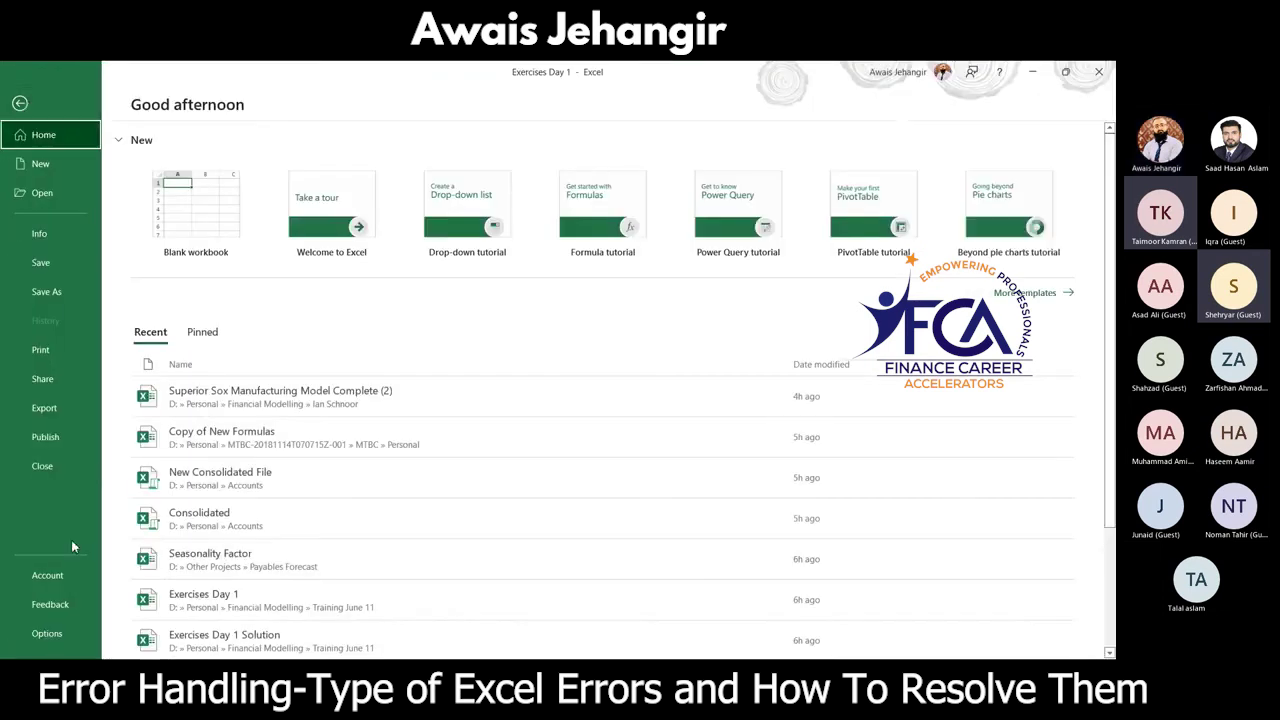
pyautogui.click(54, 636)
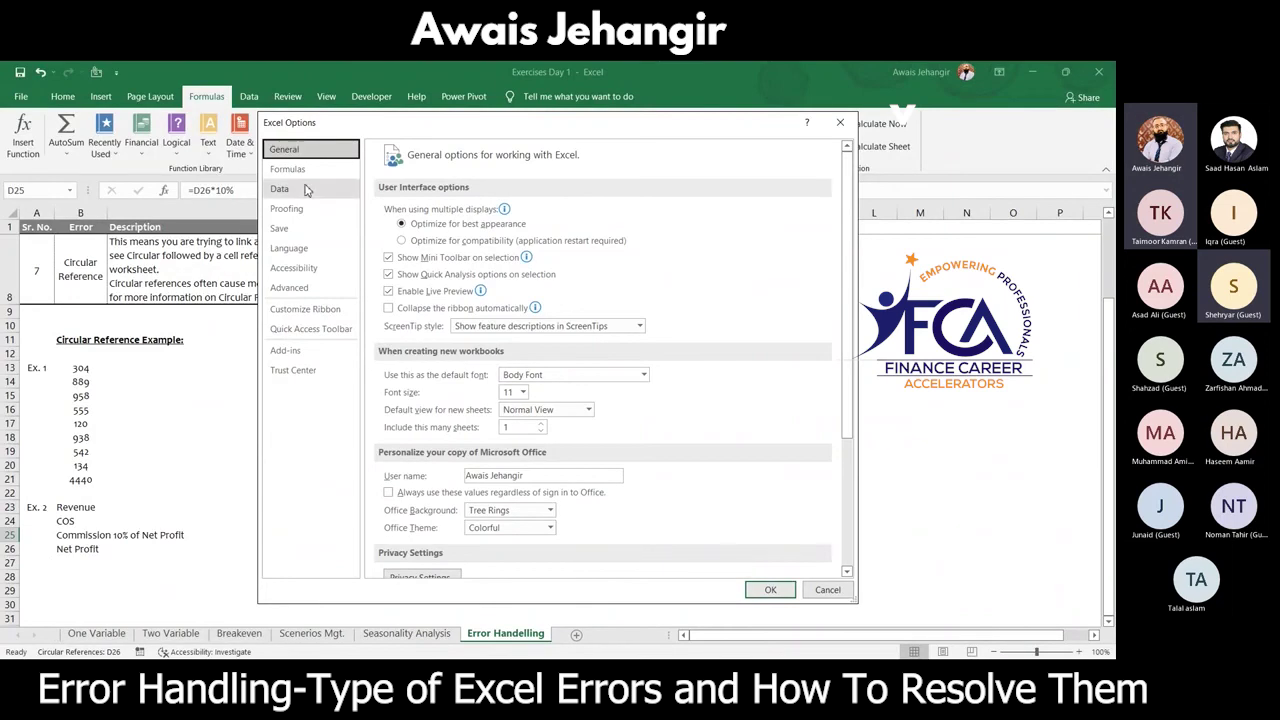
pyautogui.click(292, 170)
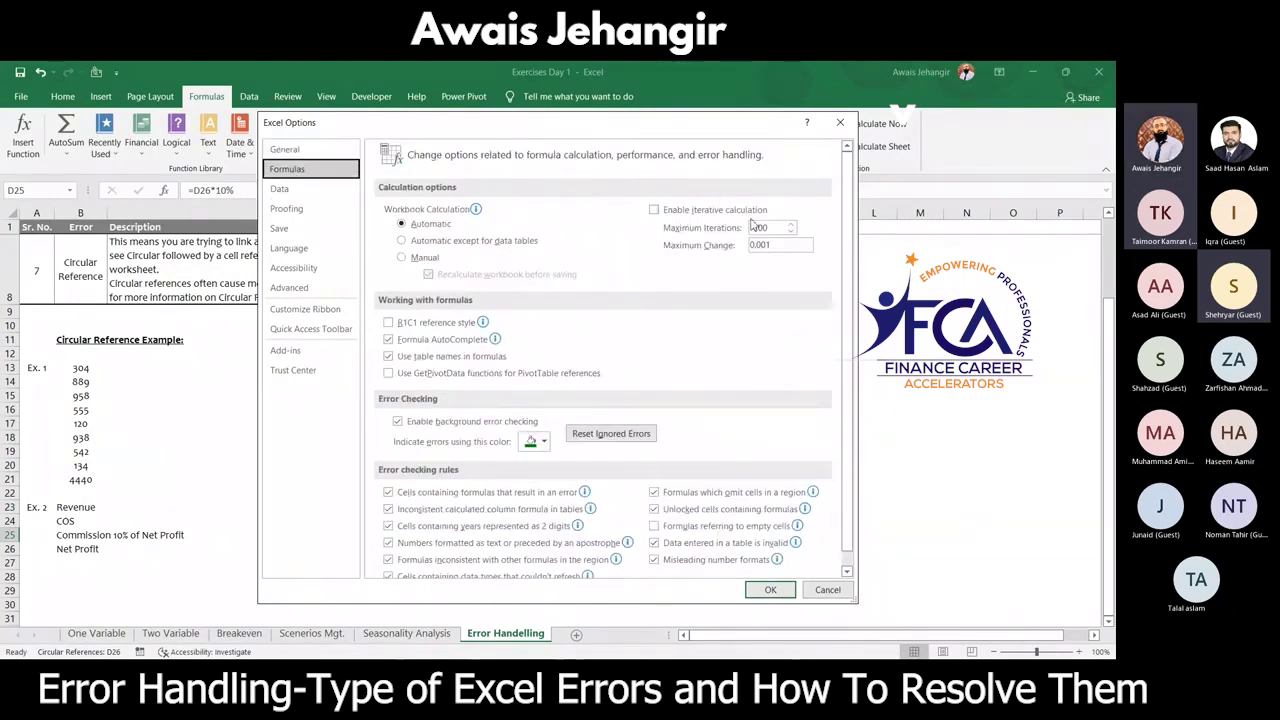
pyautogui.click(655, 211)
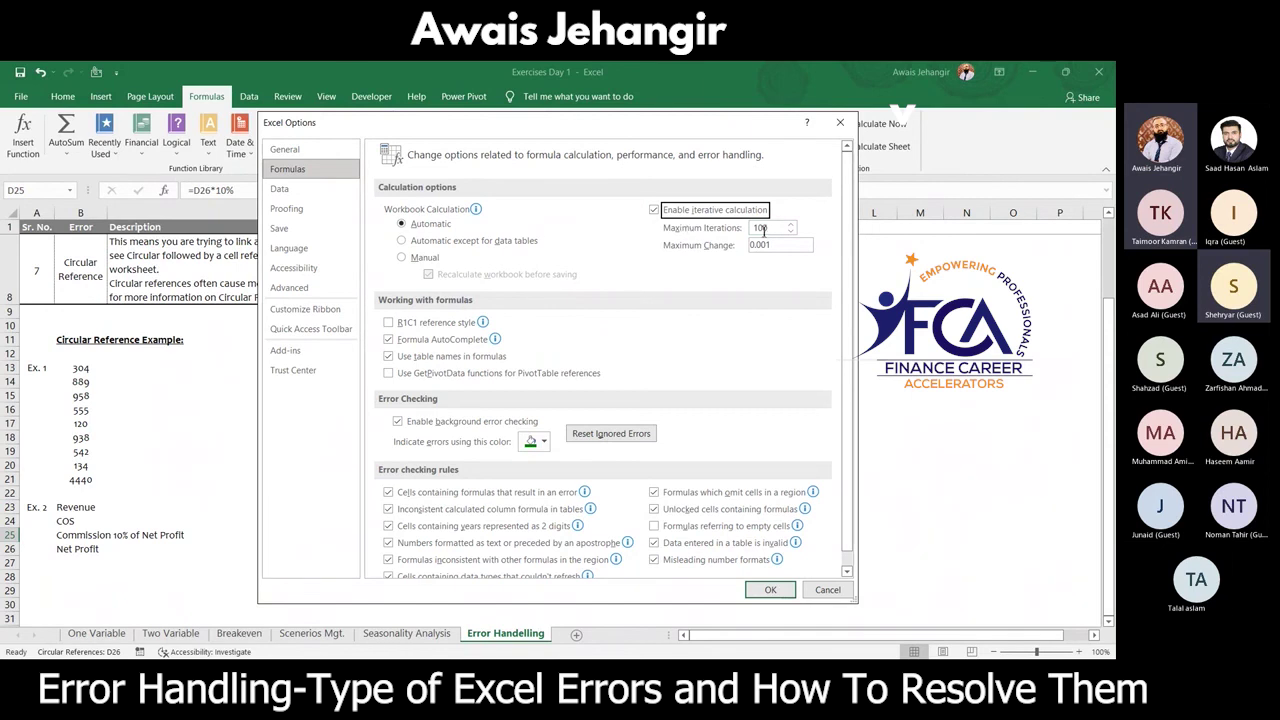
pyautogui.moveTo(766, 229); pyautogui.dragTo(753, 237)
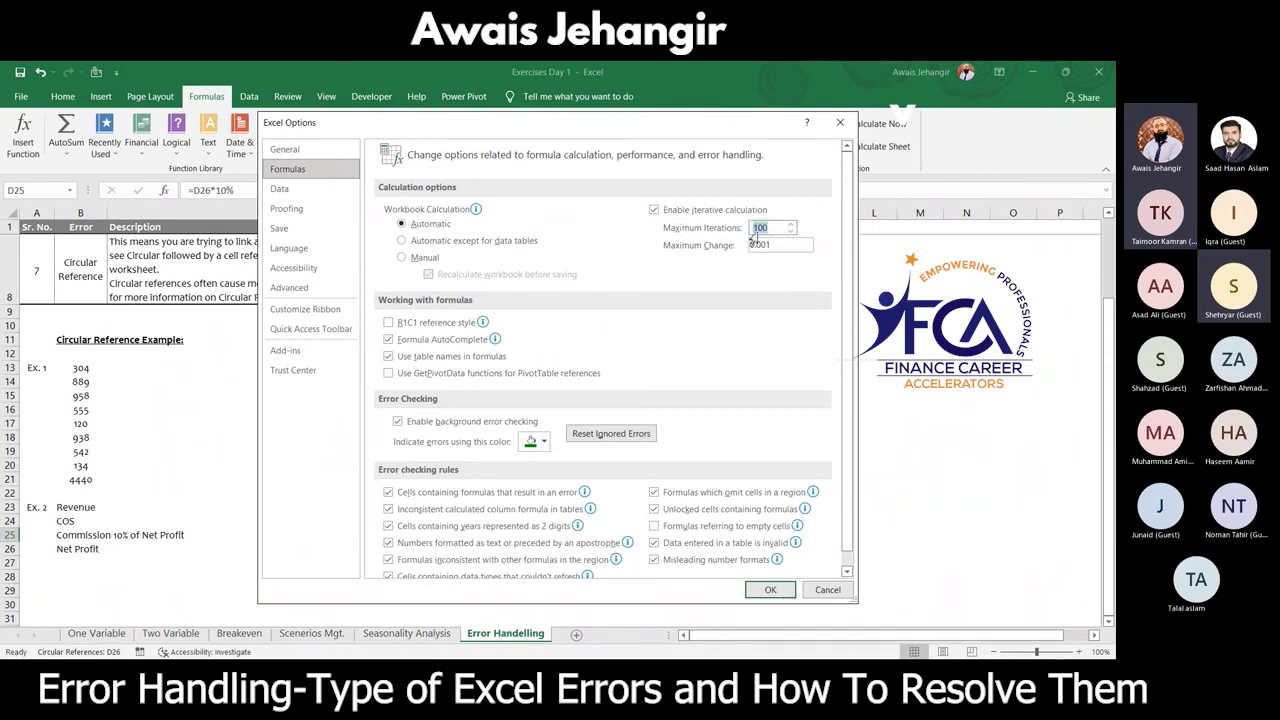
pyautogui.click(769, 245)
pyautogui.moveTo(769, 245); pyautogui.dragTo(753, 245)
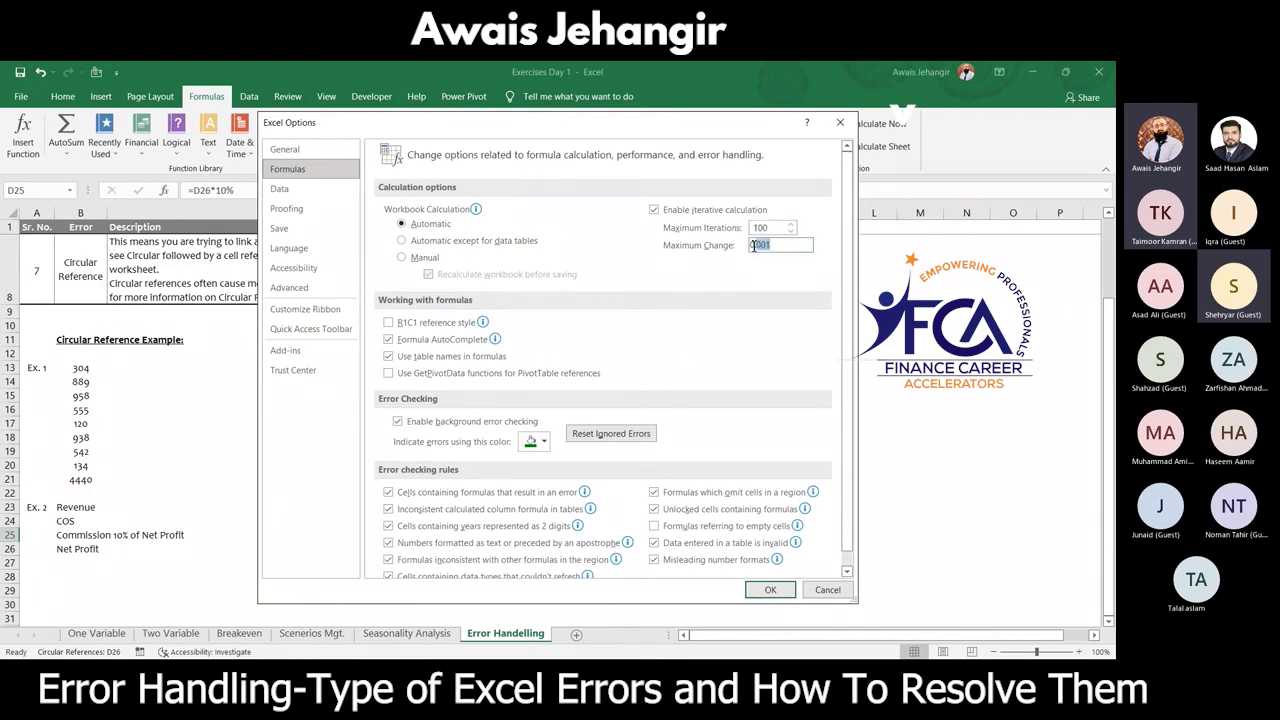
pyautogui.click(782, 246)
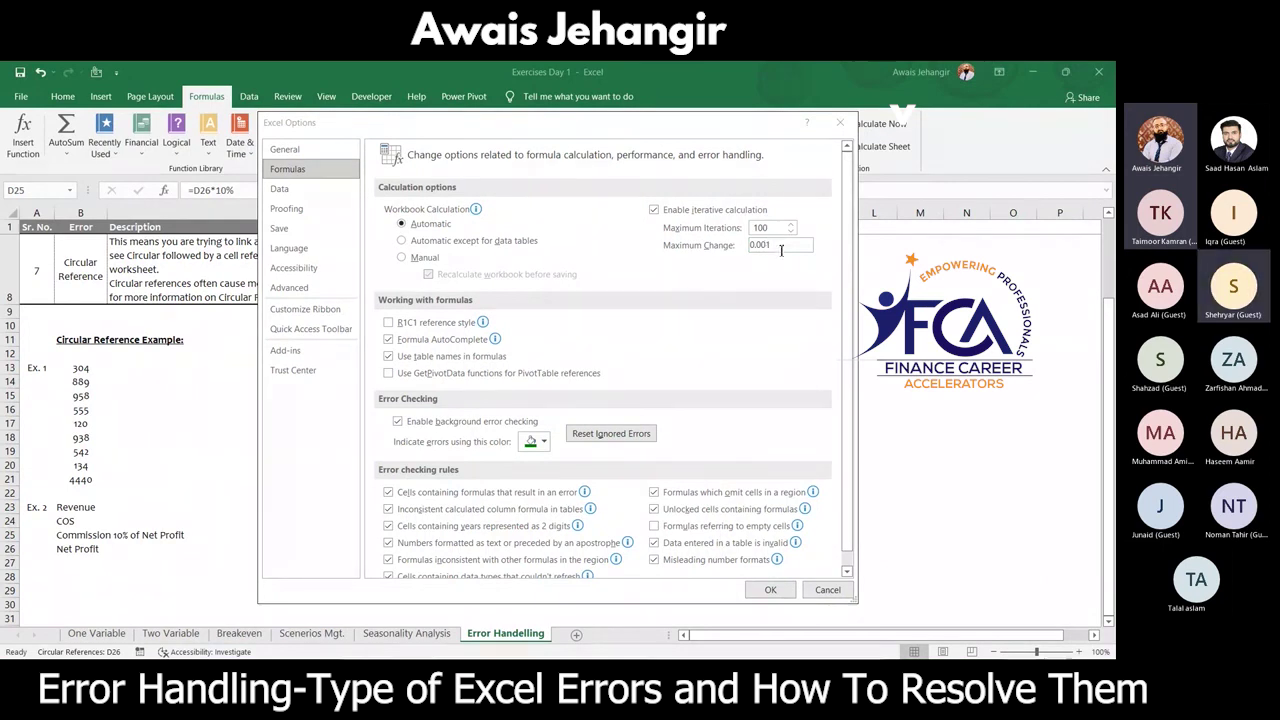
pyautogui.click(776, 591)
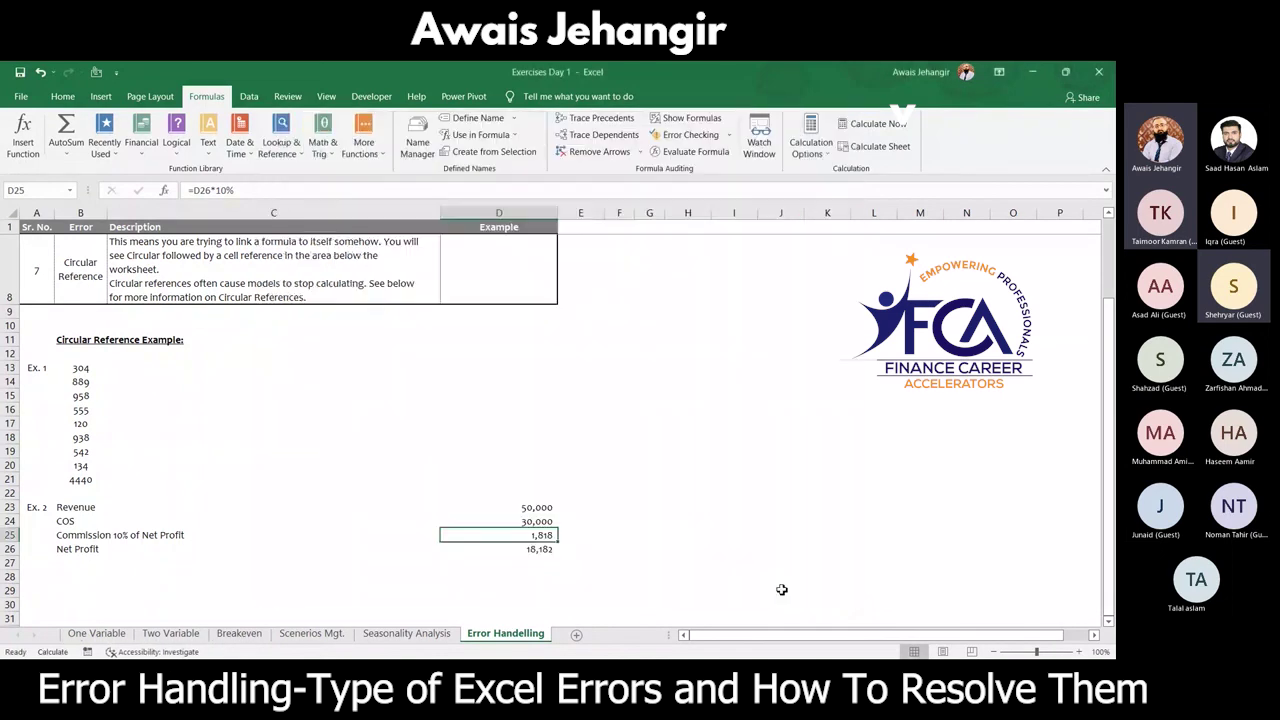
# Step: Check the calculated Ex. 2 commission in D25 and net profit in D26 along with their formulas
pyautogui.click(543, 550)
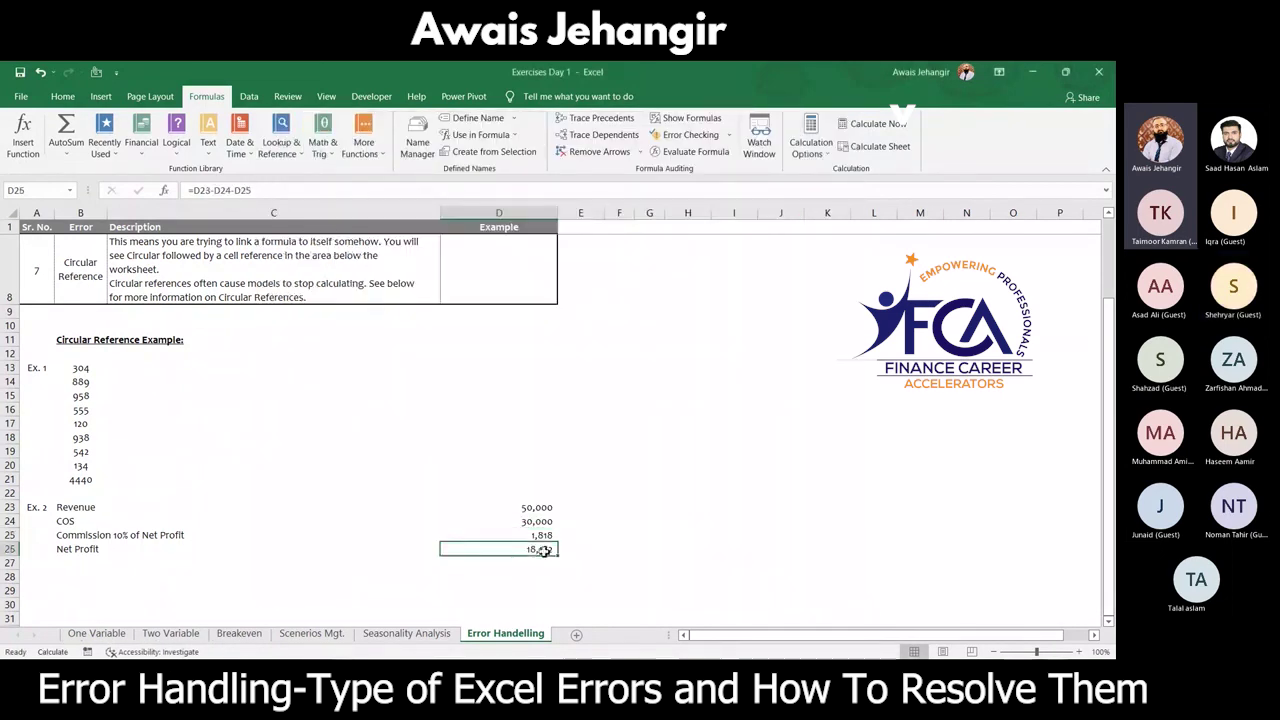
pyautogui.press('Up')
pyautogui.press('Right')
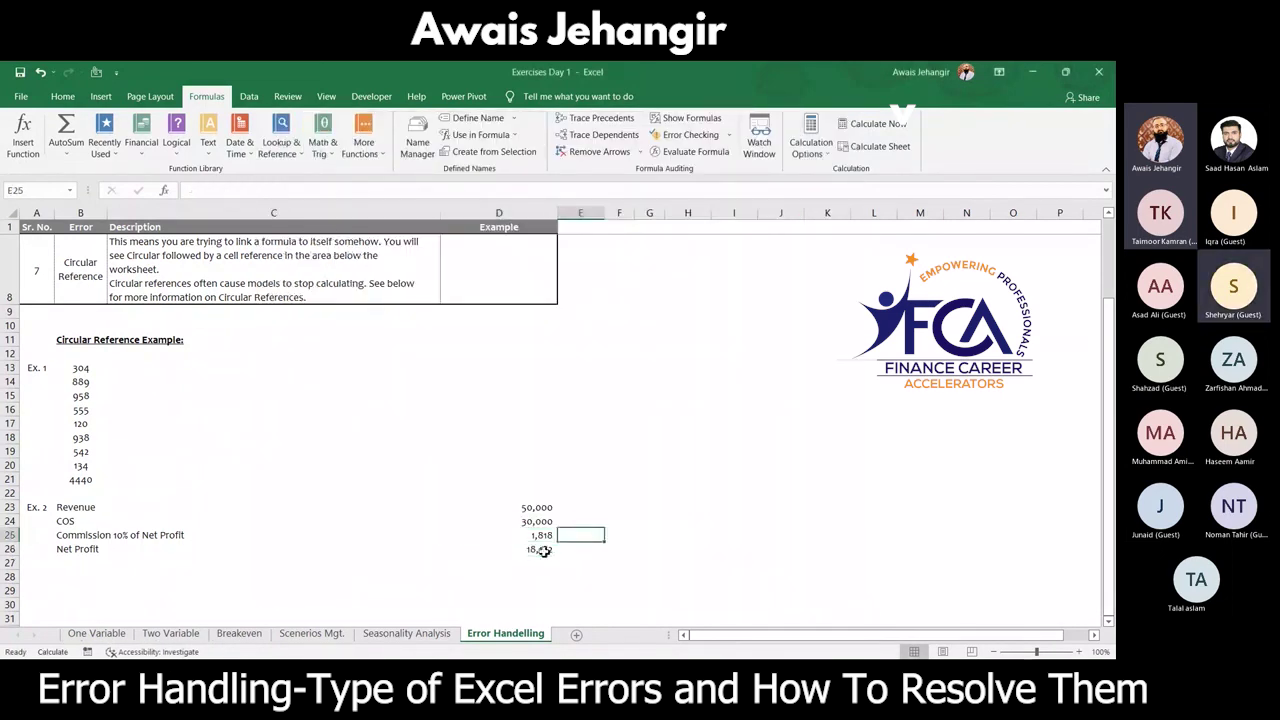
pyautogui.press('Left')
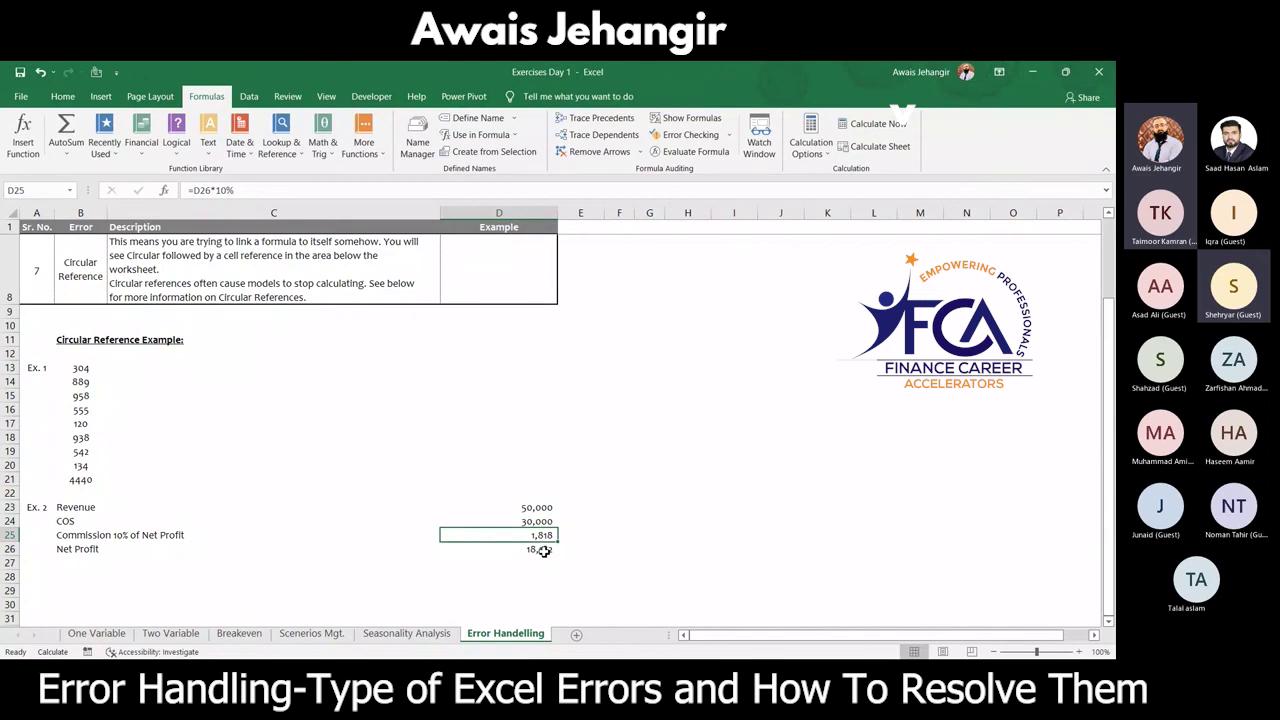
pyautogui.click(543, 550)
pyautogui.doubleClick(543, 550)
pyautogui.press('Escape')
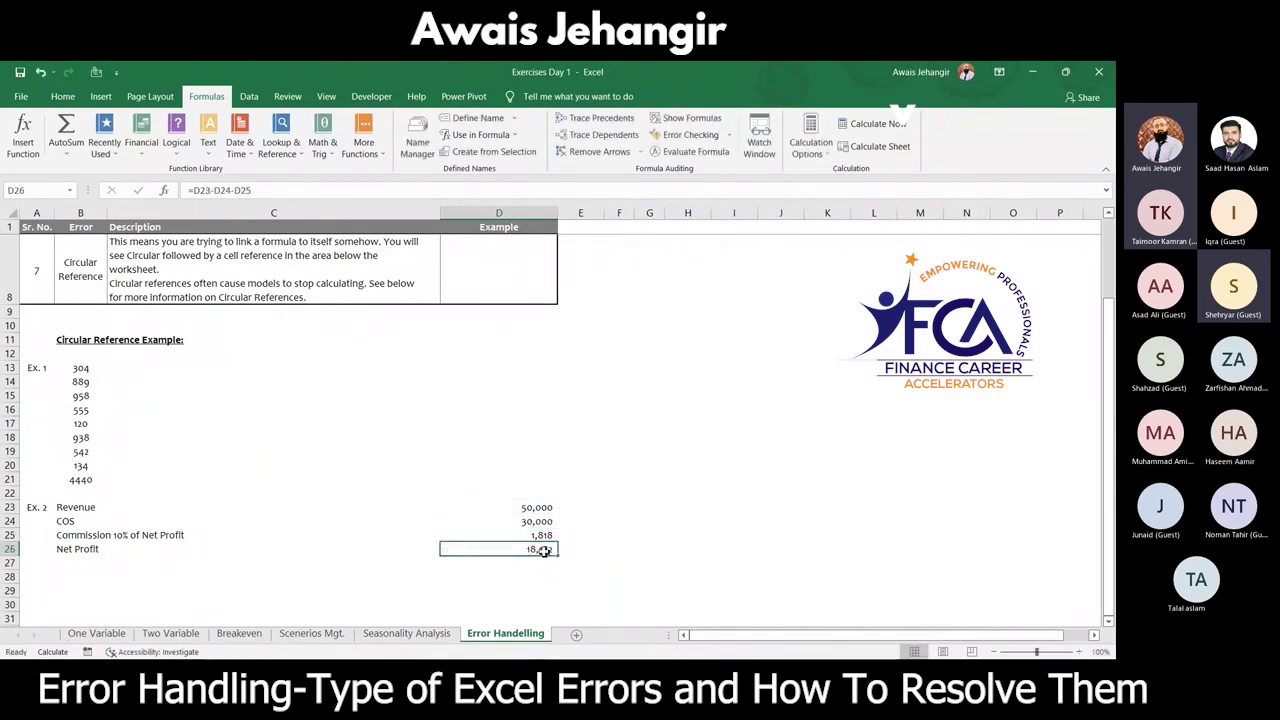
# Step: Disable iterative calculation in the Excel formula options and dismiss the circular reference warning
pyautogui.click(20, 96)
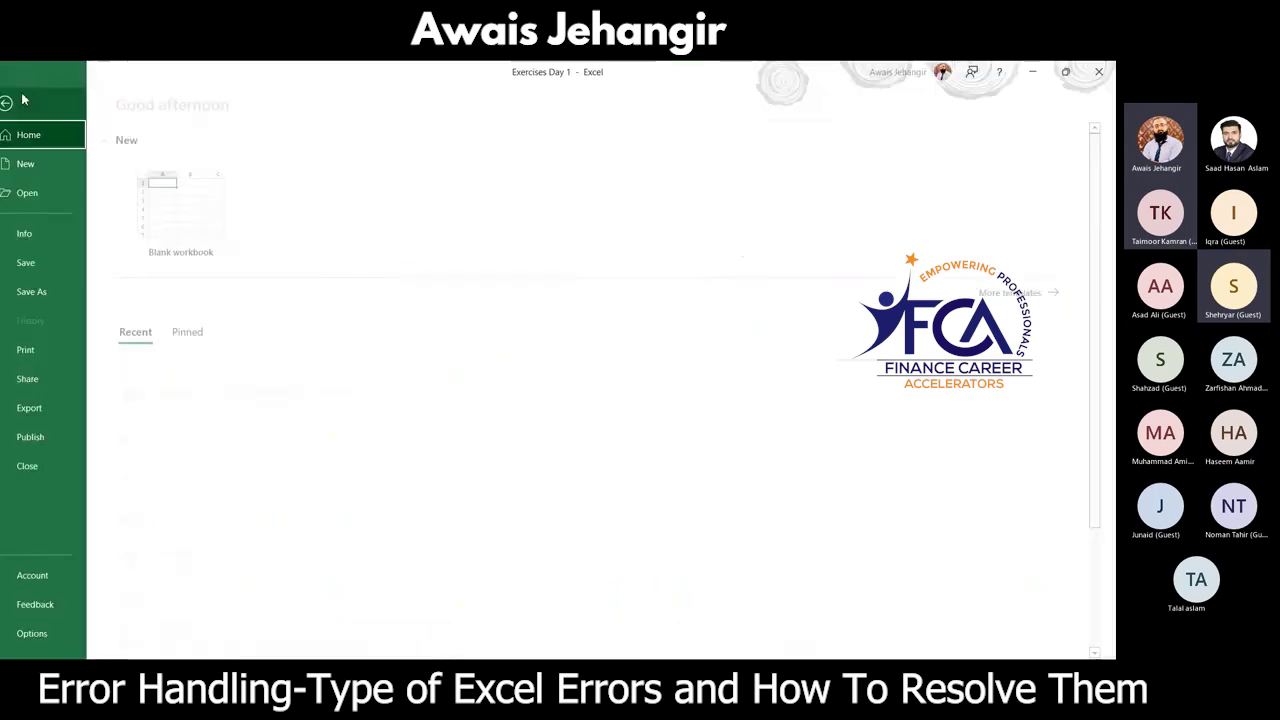
pyautogui.click(44, 634)
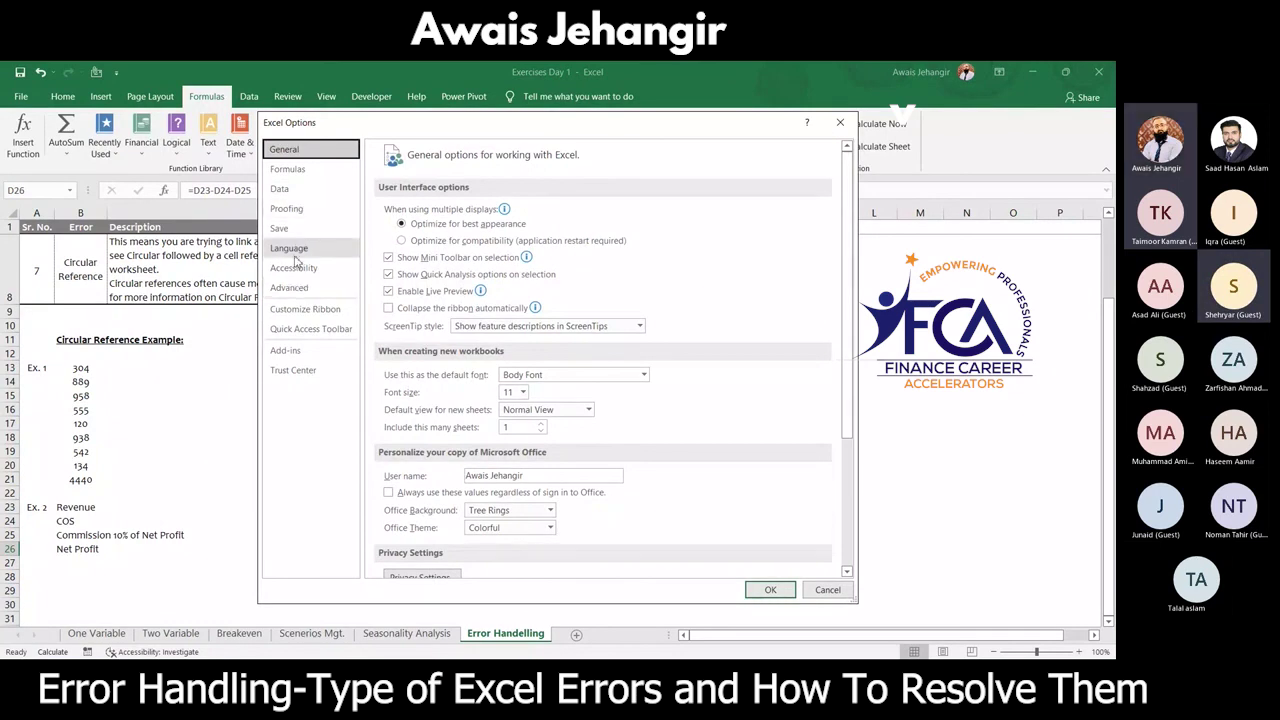
pyautogui.click(288, 174)
pyautogui.click(666, 211)
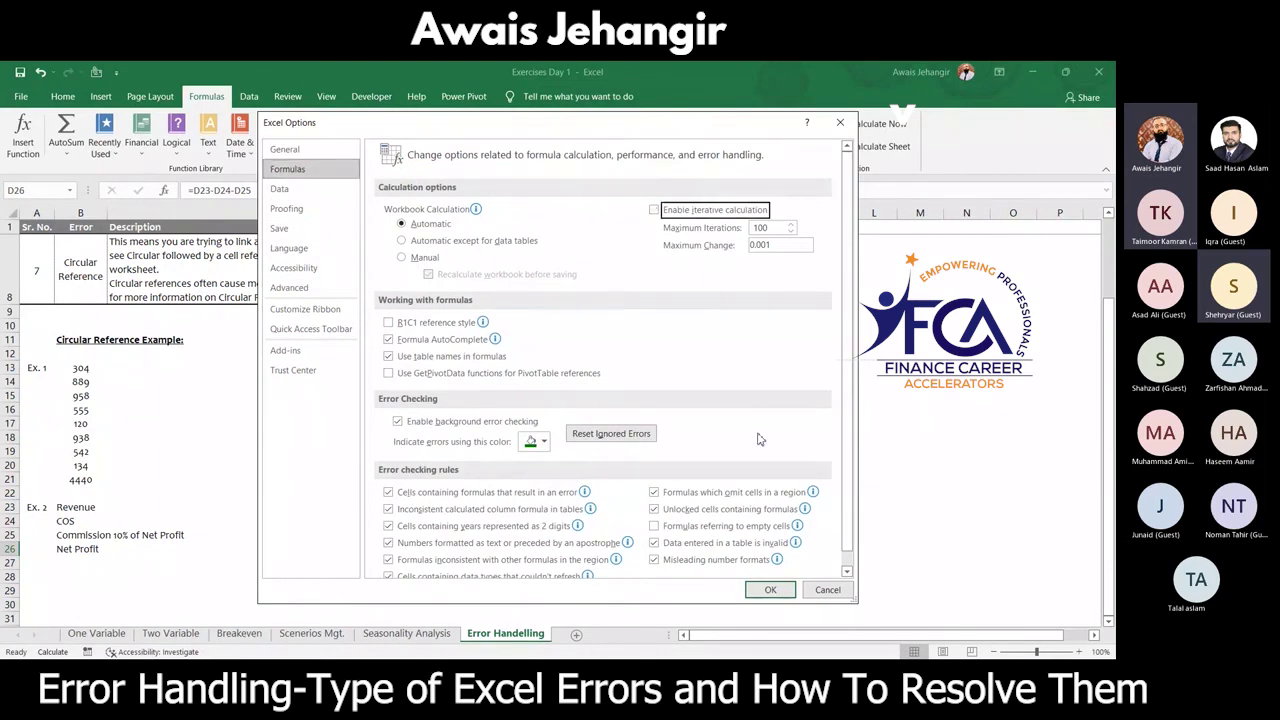
pyautogui.click(770, 589)
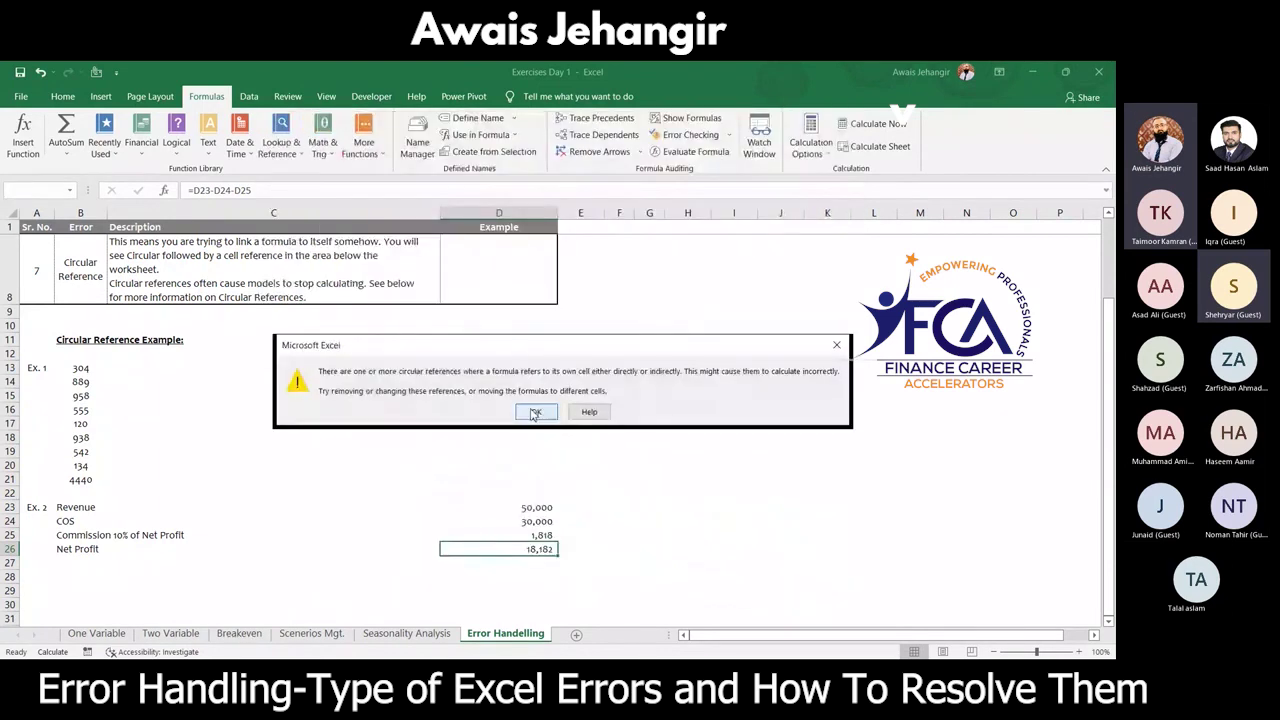
pyautogui.click(531, 408)
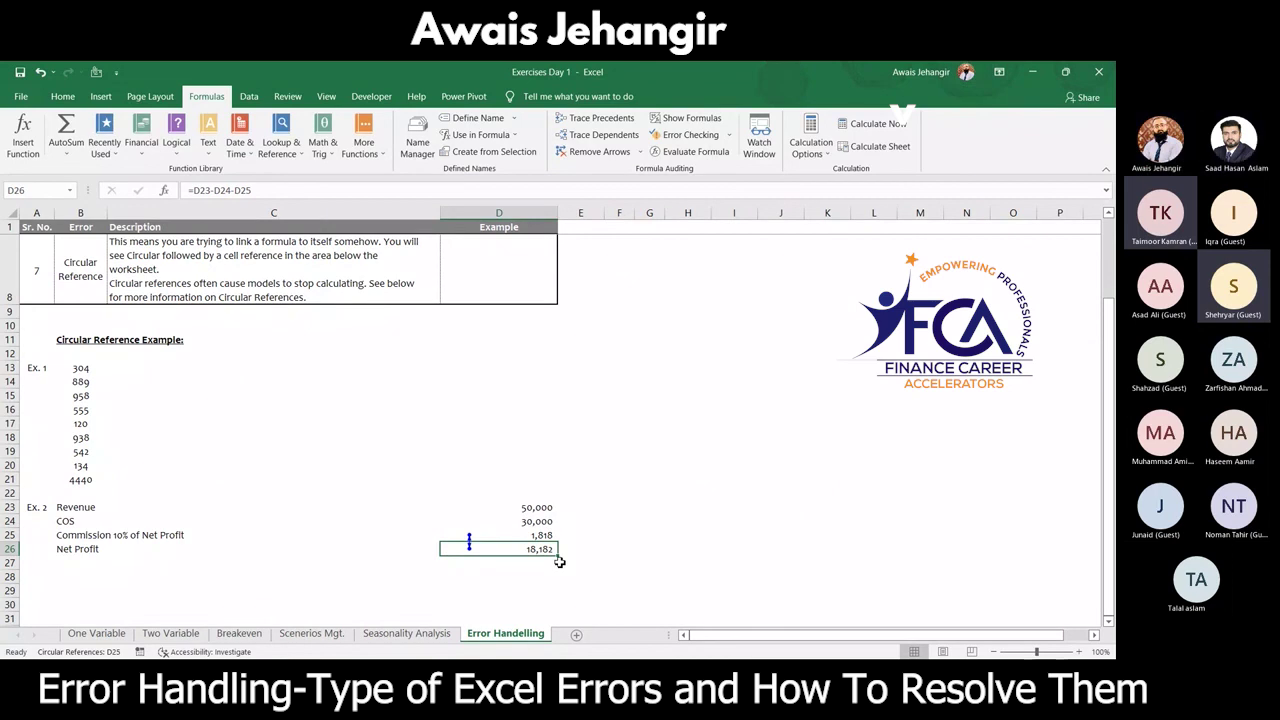
pyautogui.hotkey('alt', 'Tab')
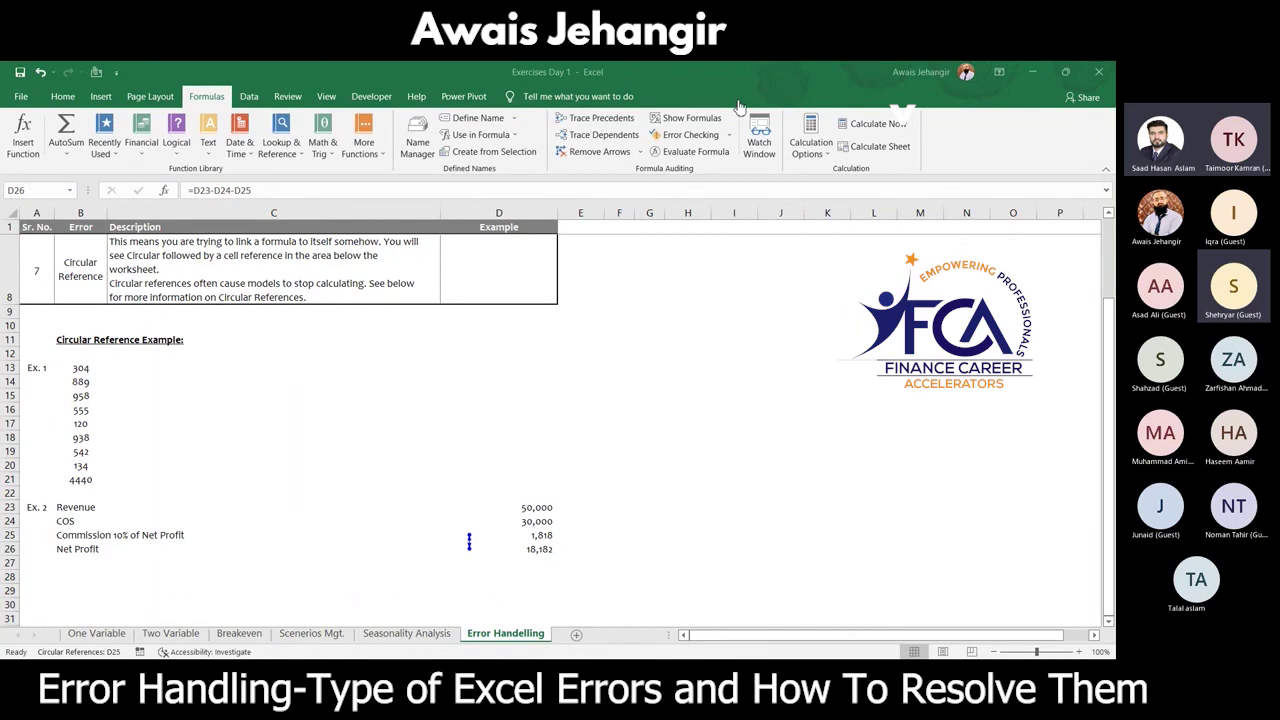
pyautogui.click(1037, 74)
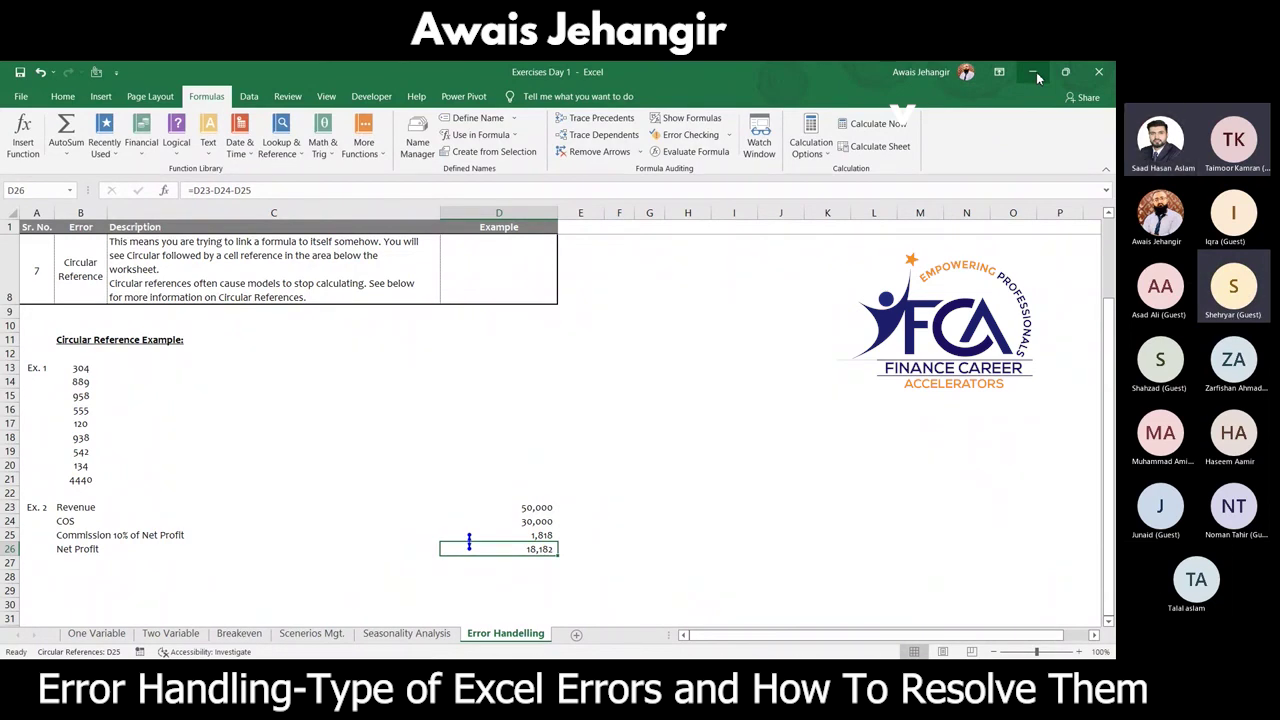
pyautogui.click(1037, 77)
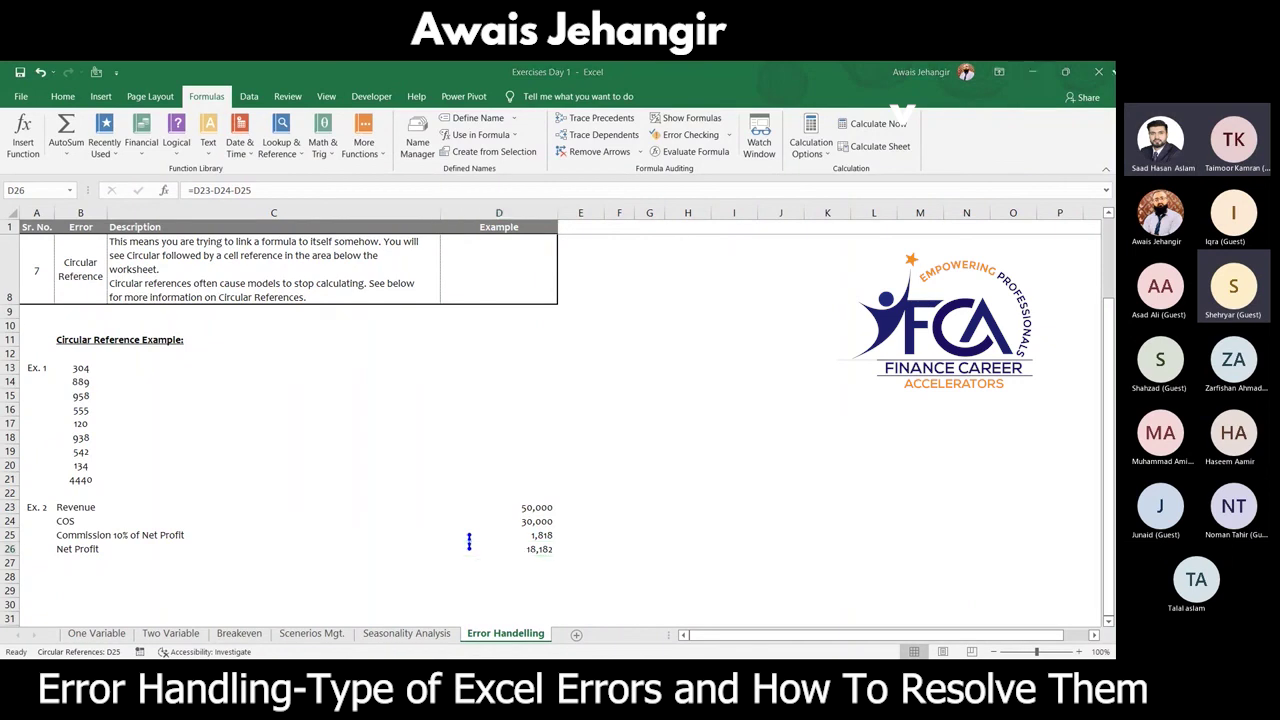